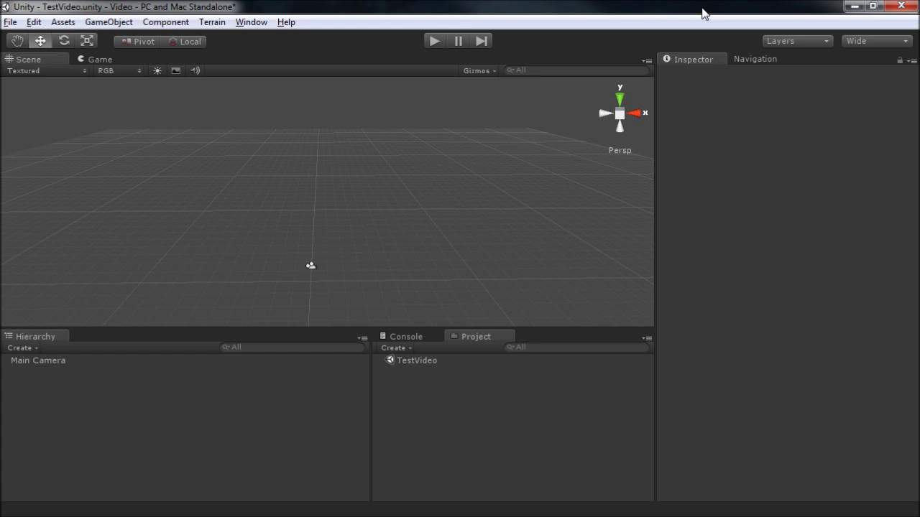
# Step: Import the downloaded 'Unity Tips and Tricks- Time-based Movement' mp4 from Chrome into Unity's Project assets
pyautogui.press('alt')
pyautogui.hotkey('alt', 'Tab')
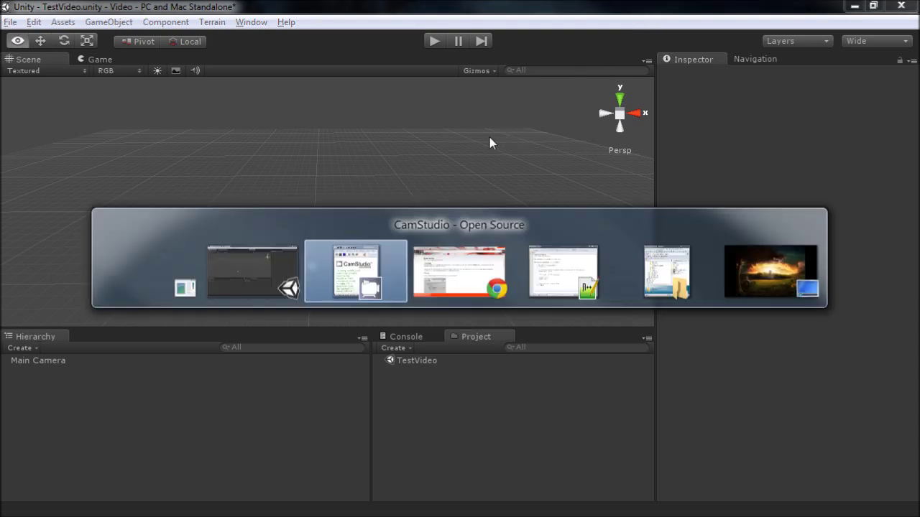
pyautogui.click(468, 284)
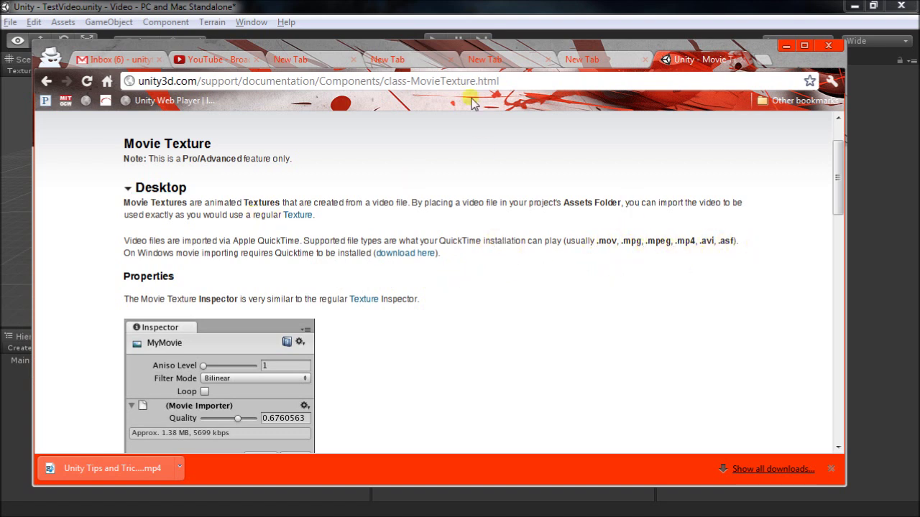
pyautogui.moveTo(842, 478); pyautogui.dragTo(349, 491)
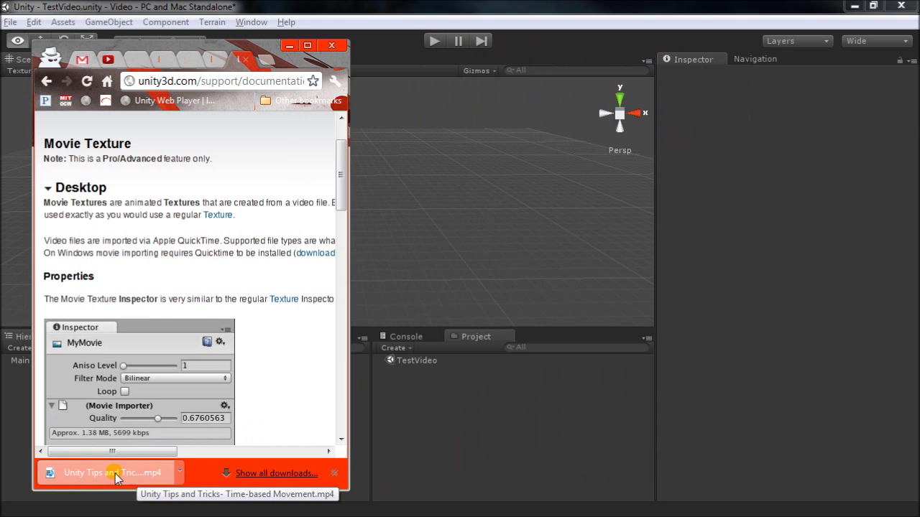
pyautogui.moveTo(126, 475); pyautogui.dragTo(451, 414)
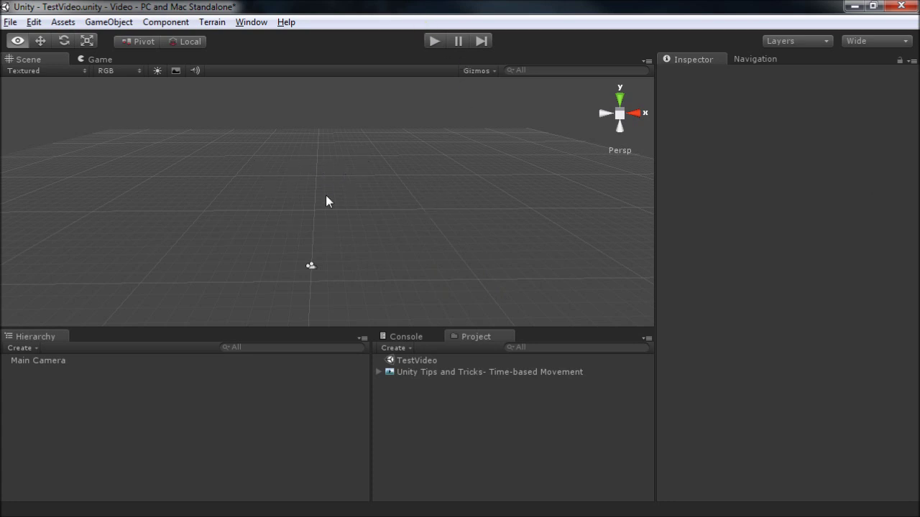
# Step: Drag 180-to-transition-mar16-2010.MOV from the League of Legends folder into the Unity Project panel
pyautogui.hotkey('alt', 'Tab')
pyautogui.hotkey('alt', 'Tab')
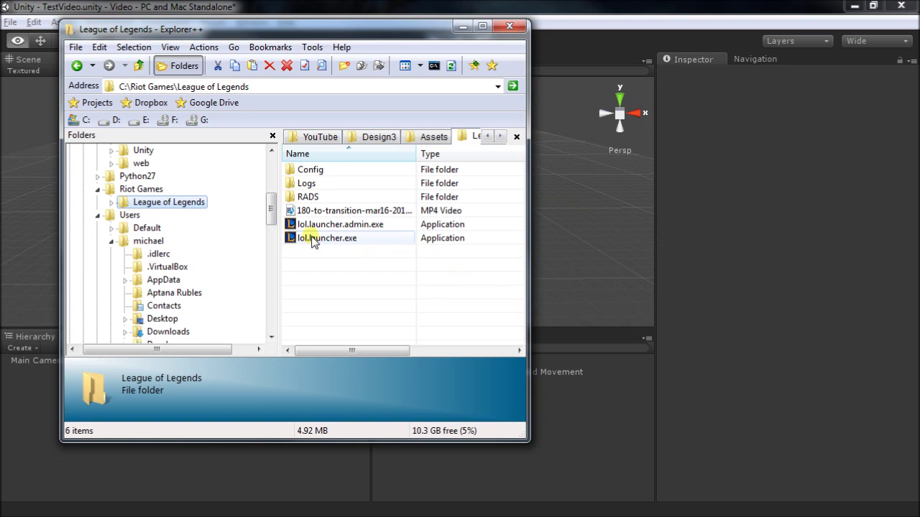
pyautogui.moveTo(316, 211); pyautogui.dragTo(583, 430)
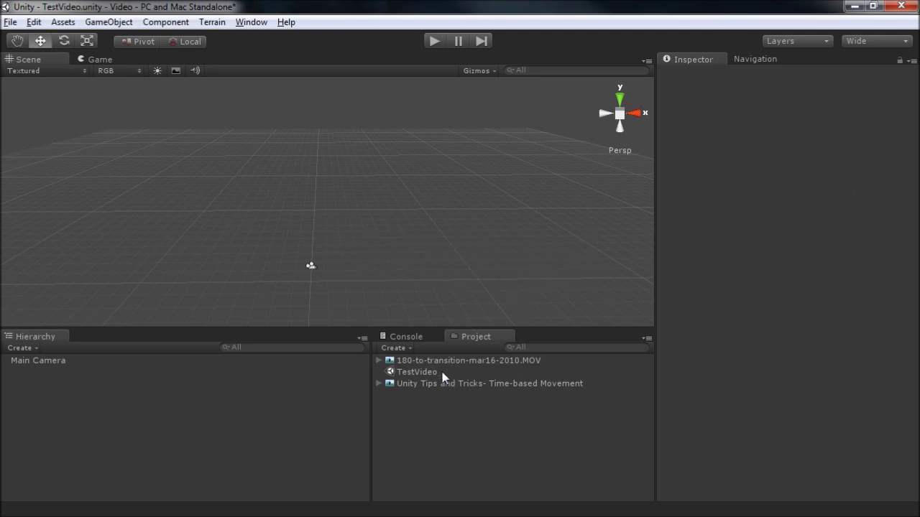
# Step: Play Inspector previews of the Unity Tips and Tricks video and the 180-to-transition-mar16-2010.MOV clip
pyautogui.click(419, 385)
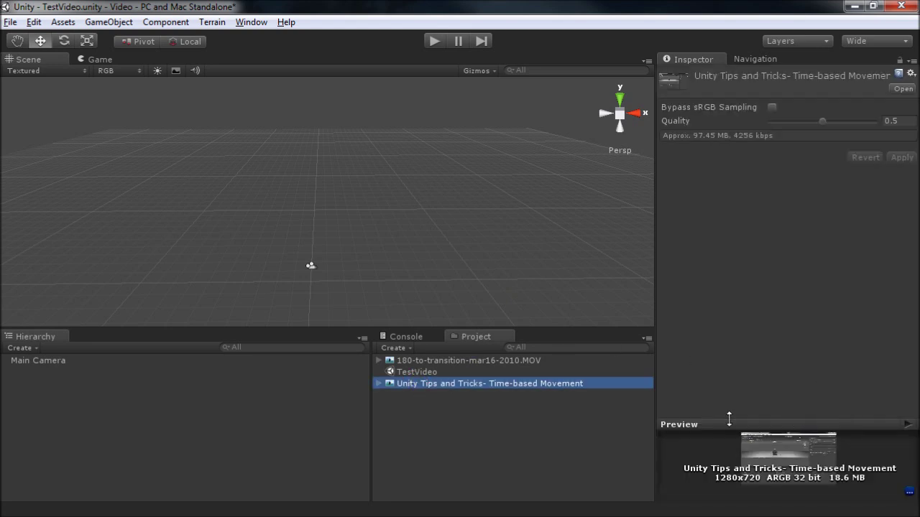
pyautogui.click(908, 425)
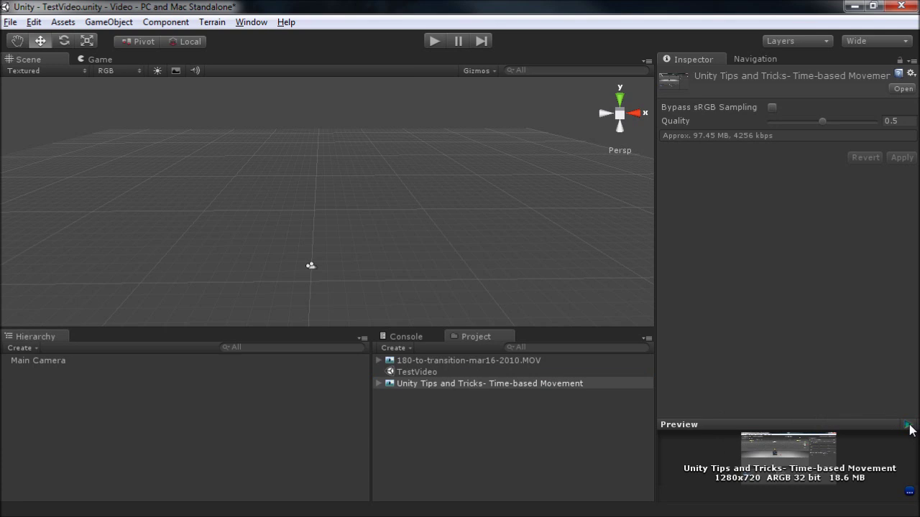
pyautogui.click(503, 361)
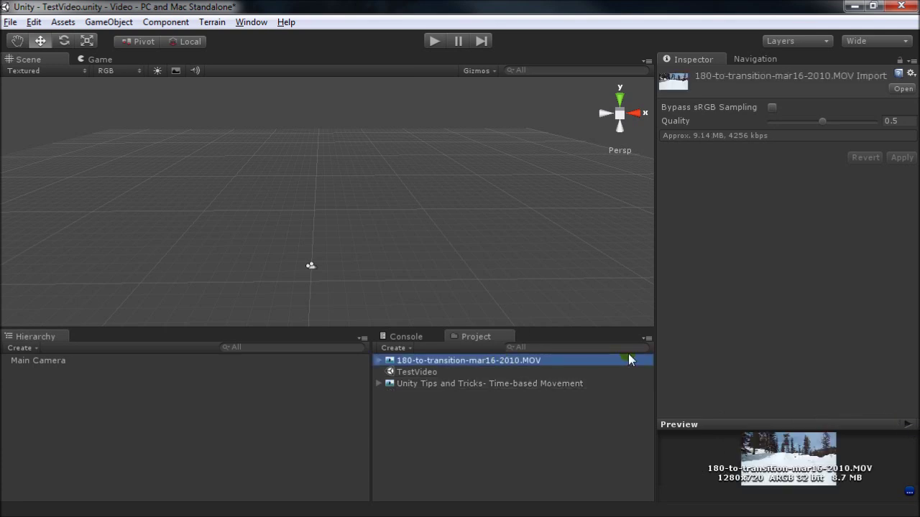
pyautogui.click(907, 425)
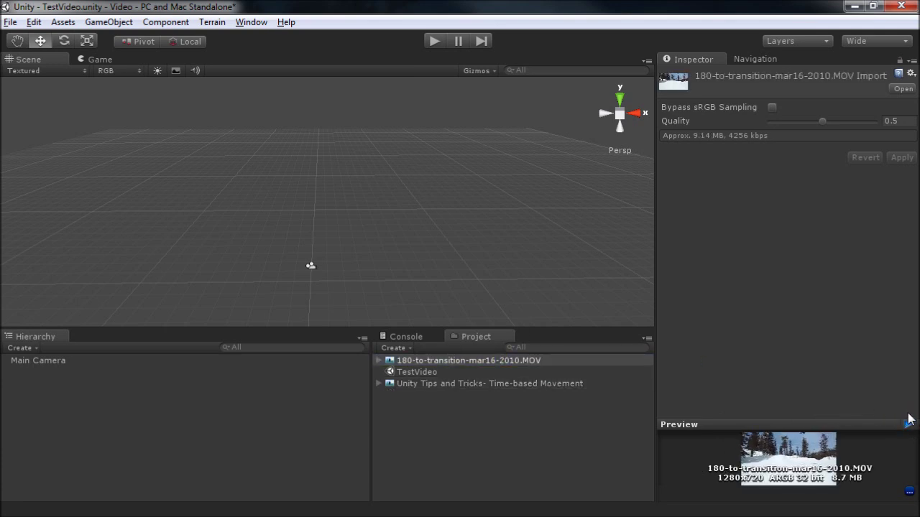
pyautogui.click(907, 424)
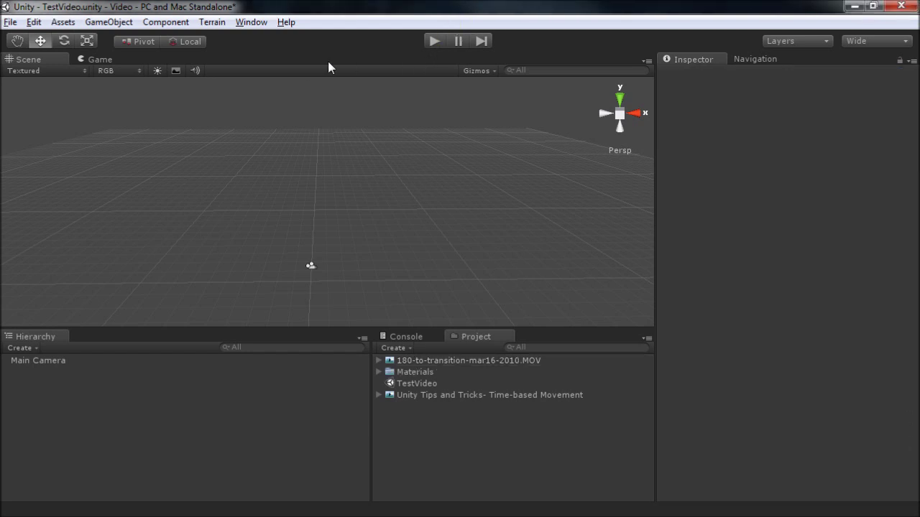
# Step: Create a Plane and move it to the left along X
pyautogui.click(108, 21)
pyautogui.moveTo(143, 55)
pyautogui.click(323, 272)
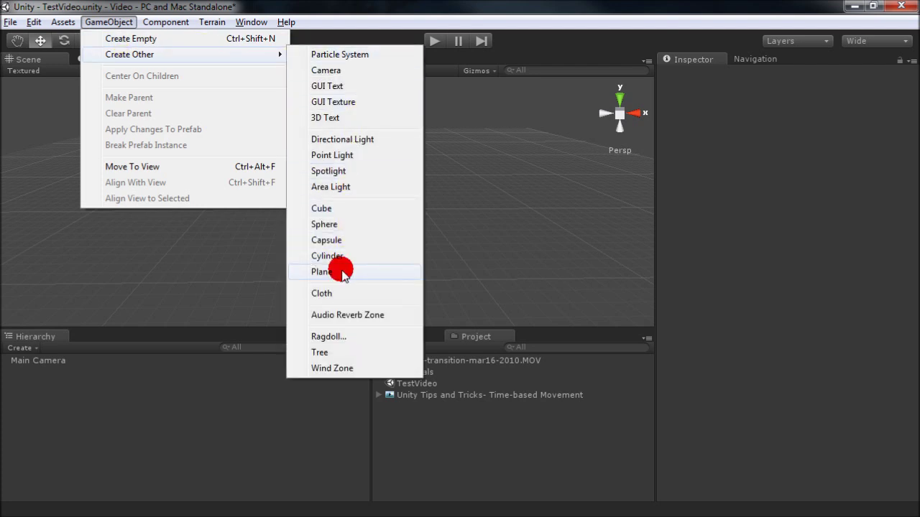
pyautogui.moveTo(376, 201); pyautogui.dragTo(280, 205)
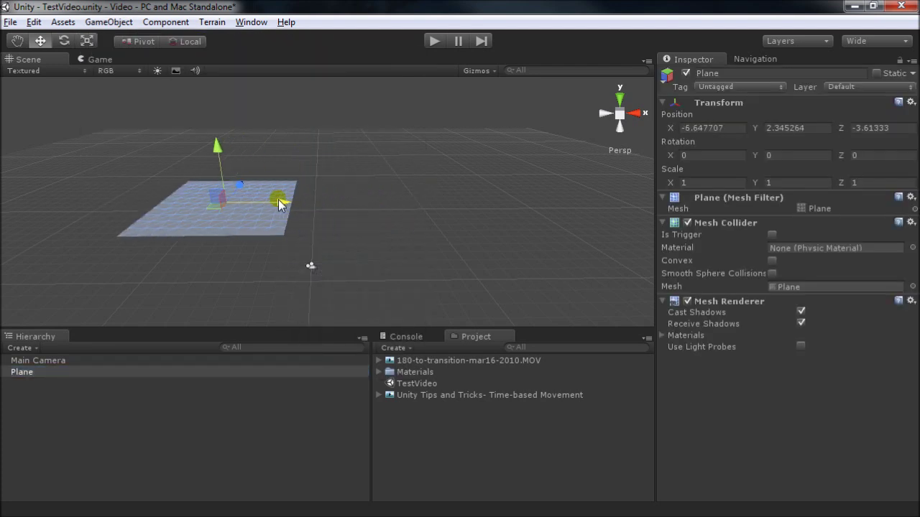
# Step: Create a Sphere and move it to the right along X
pyautogui.click(109, 21)
pyautogui.moveTo(276, 55)
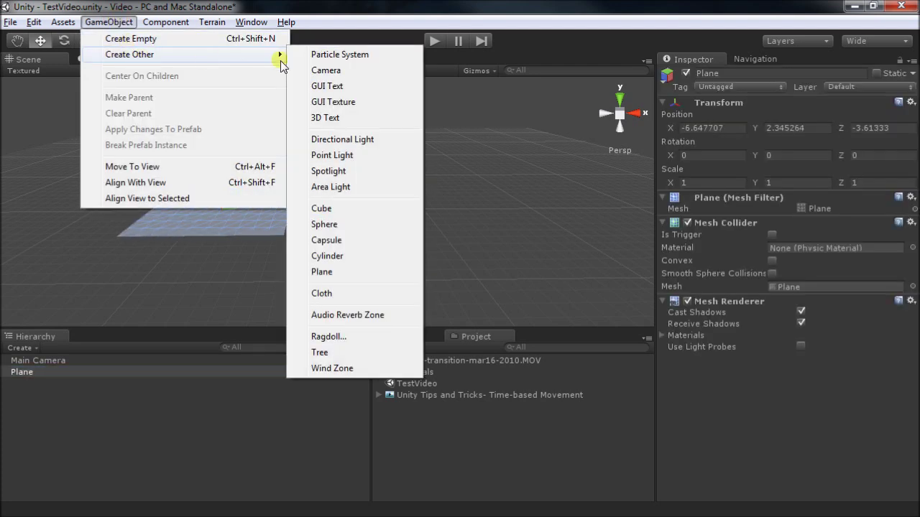
pyautogui.click(345, 226)
pyautogui.moveTo(386, 199); pyautogui.dragTo(422, 204)
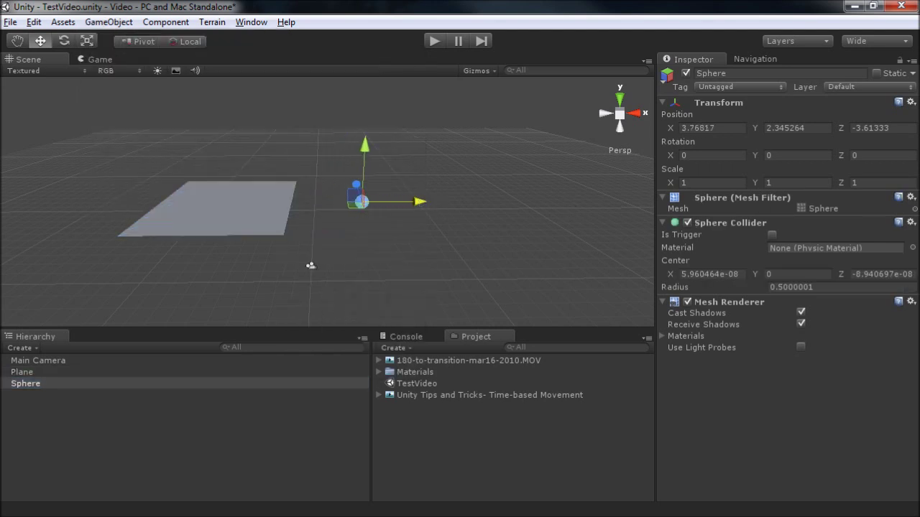
pyautogui.click(500, 149)
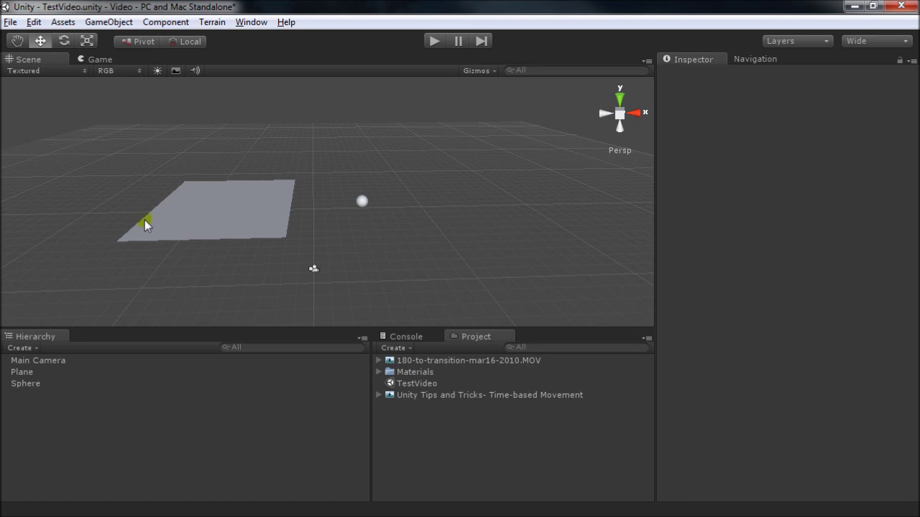
# Step: Switch to the Game view and reset the Plane's transform
pyautogui.click(99, 60)
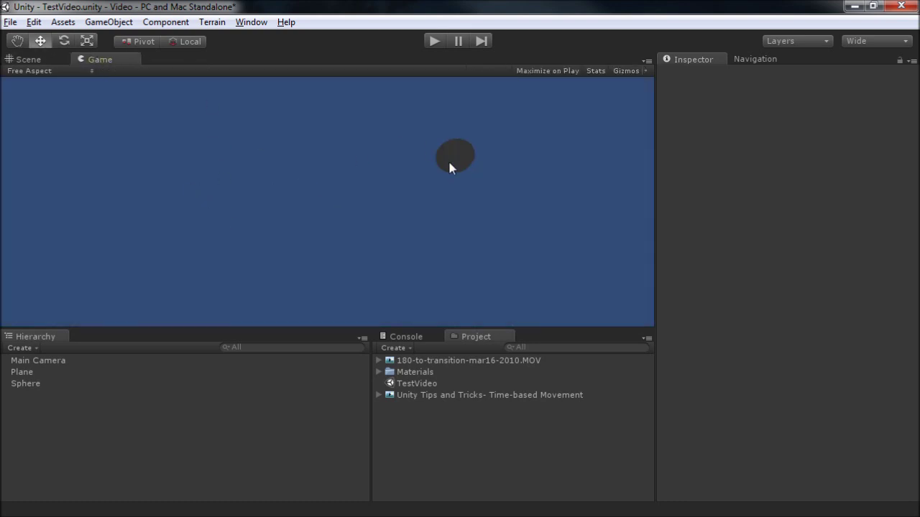
pyautogui.click(28, 372)
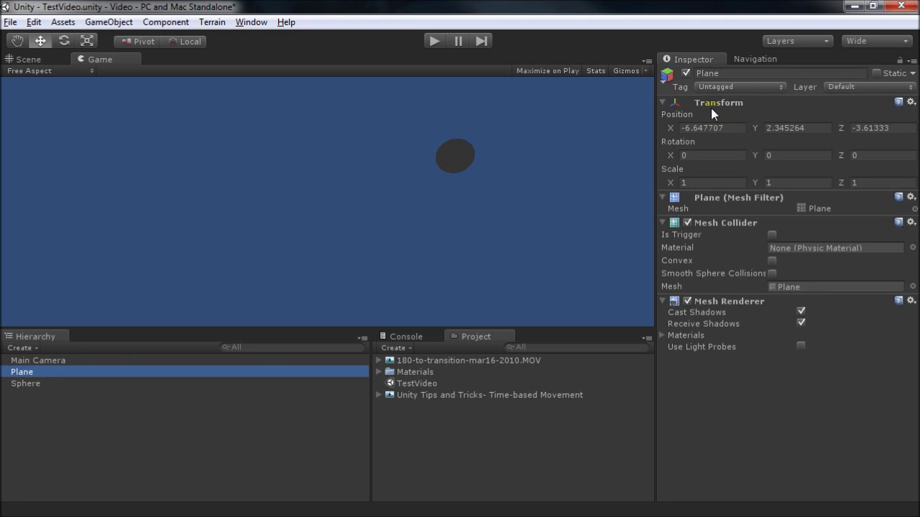
pyautogui.click(911, 102)
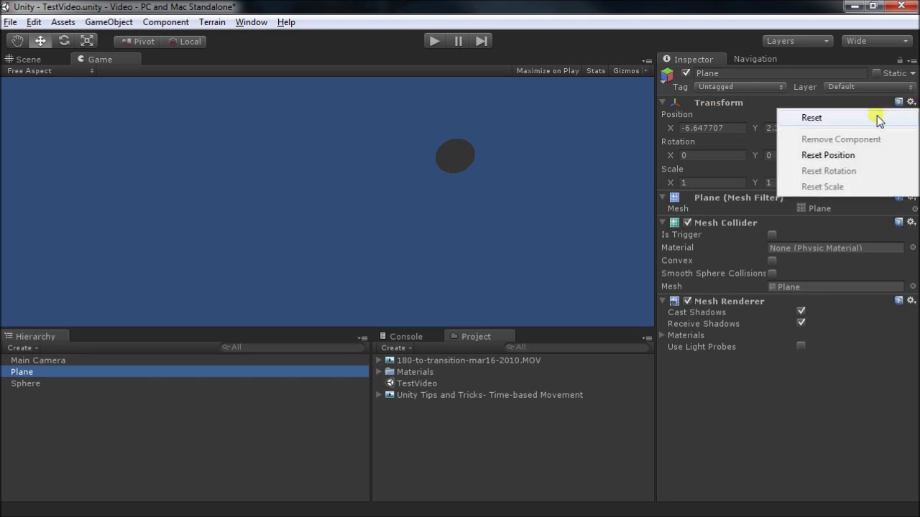
pyautogui.click(878, 118)
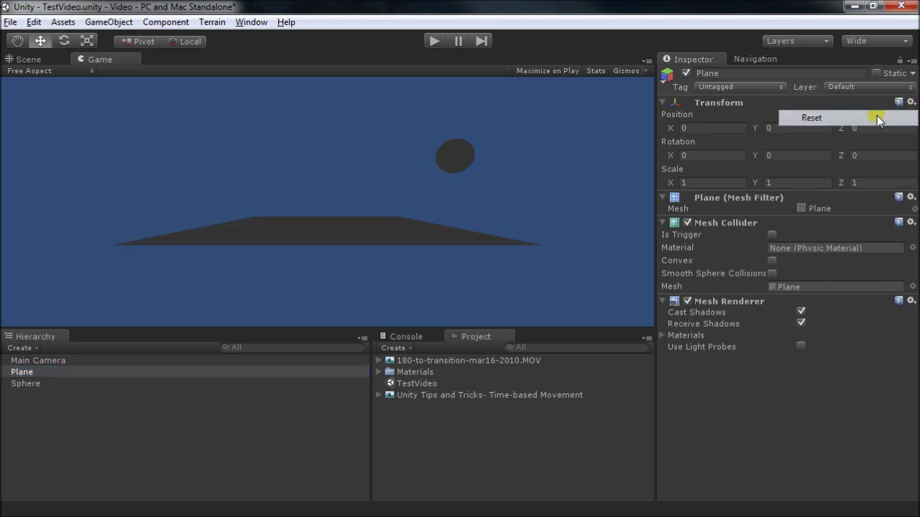
# Step: Set the Plane's rotation X to 270 and position to X -6.7, Y 0.93
pyautogui.click(712, 153)
pyautogui.write('270')
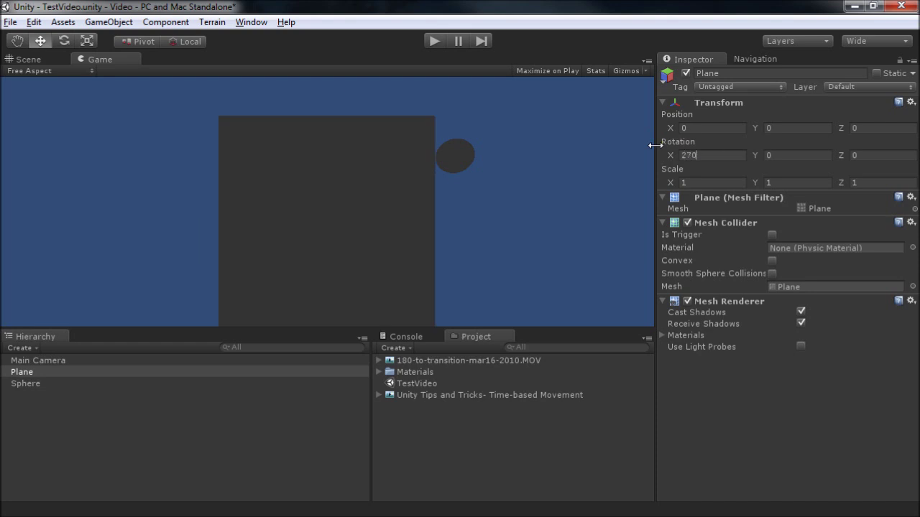
pyautogui.moveTo(669, 134); pyautogui.dragTo(650, 122)
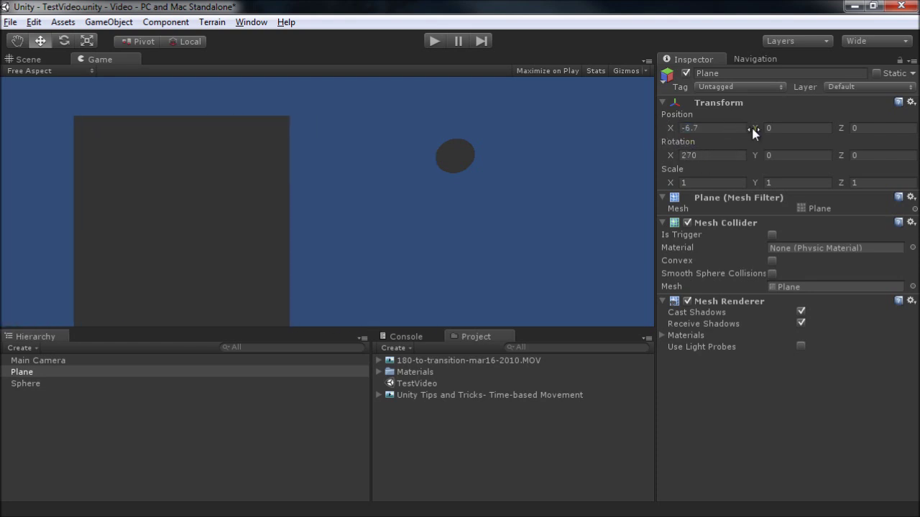
pyautogui.moveTo(756, 127); pyautogui.dragTo(779, 127)
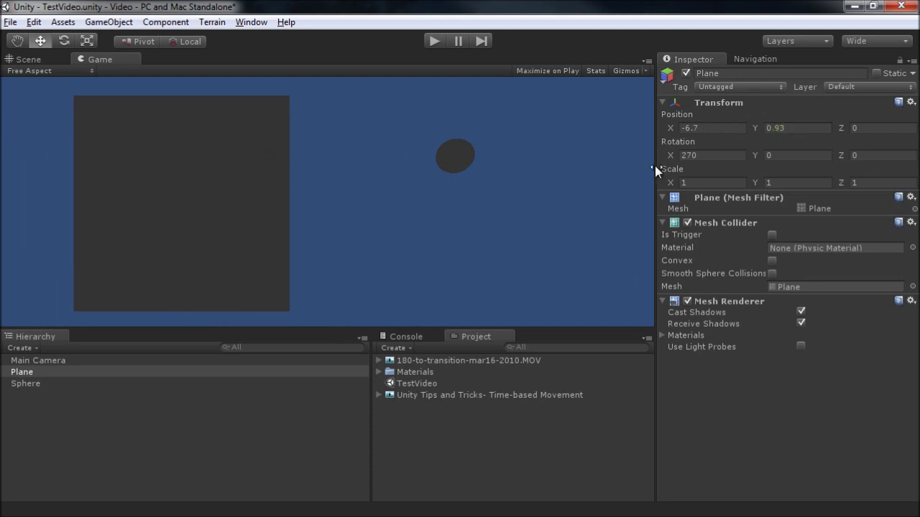
# Step: Reset the Sphere, scale it to 7 on all axes, and place it at X 6.31, Y 0.62
pyautogui.click(39, 383)
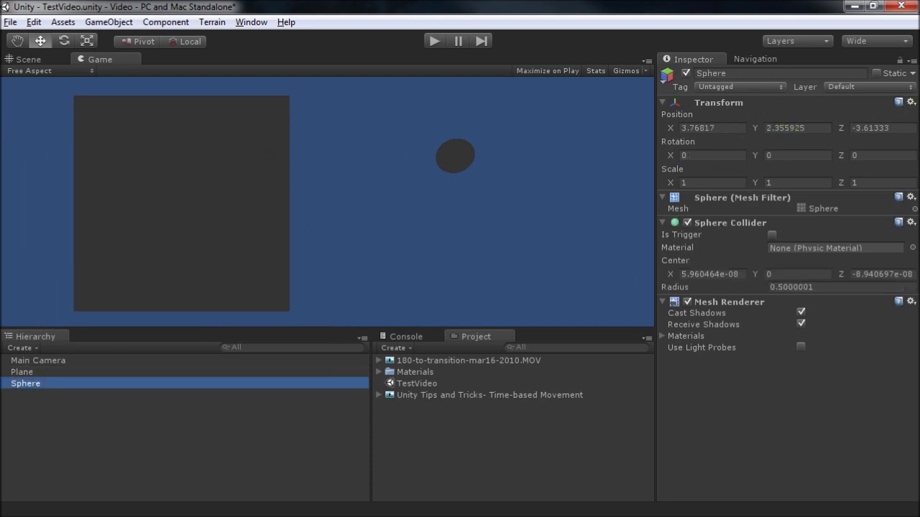
pyautogui.click(910, 102)
pyautogui.click(769, 154)
pyautogui.moveTo(732, 185); pyautogui.dragTo(644, 183)
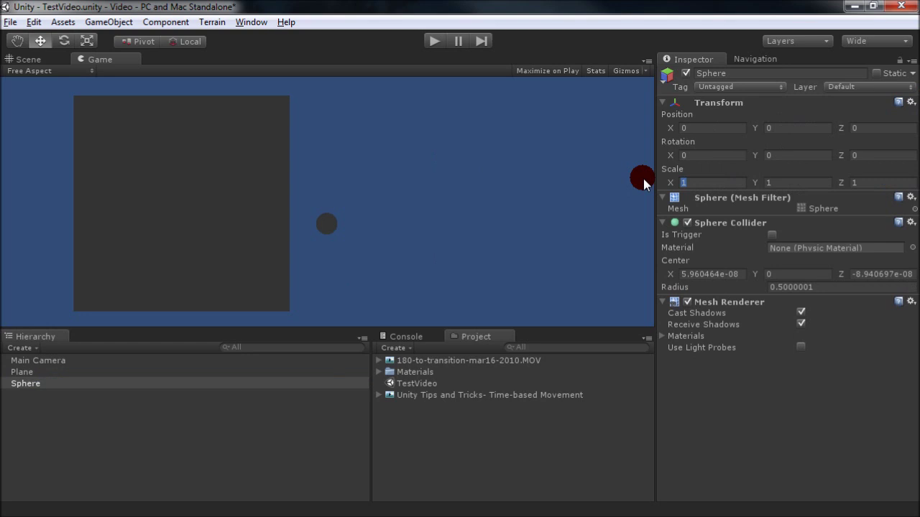
pyautogui.write('7')
pyautogui.press('Tab')
pyautogui.write('7')
pyautogui.press('Tab')
pyautogui.write('7')
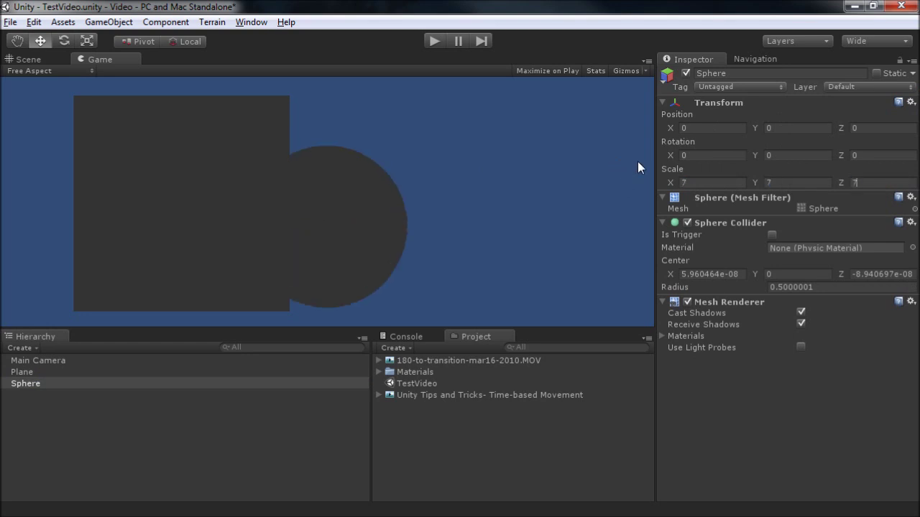
pyautogui.moveTo(676, 126); pyautogui.dragTo(787, 129)
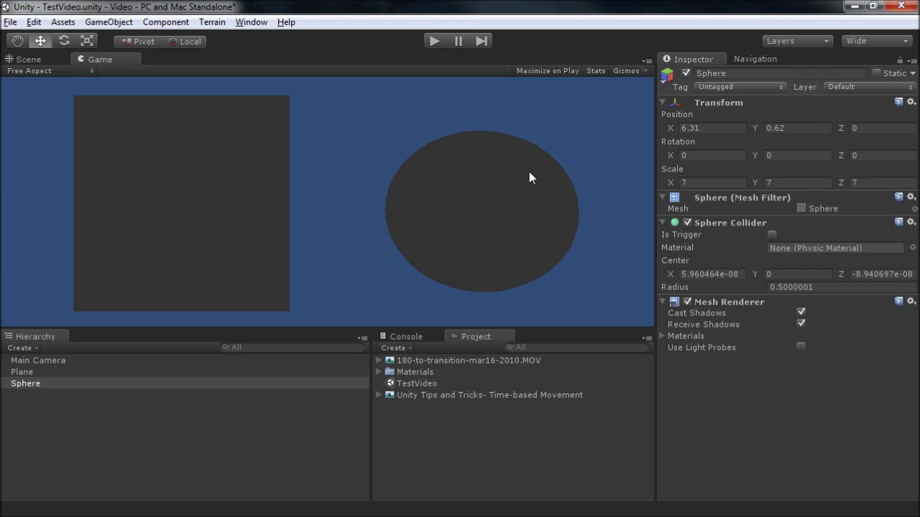
# Step: Switch the Main Camera to Orthographic projection with Size 6.94
pyautogui.click(38, 361)
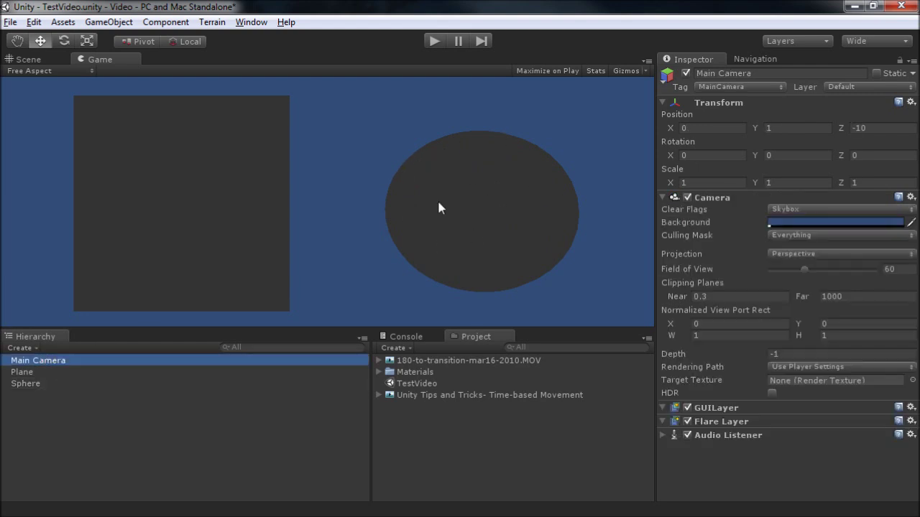
pyautogui.click(818, 253)
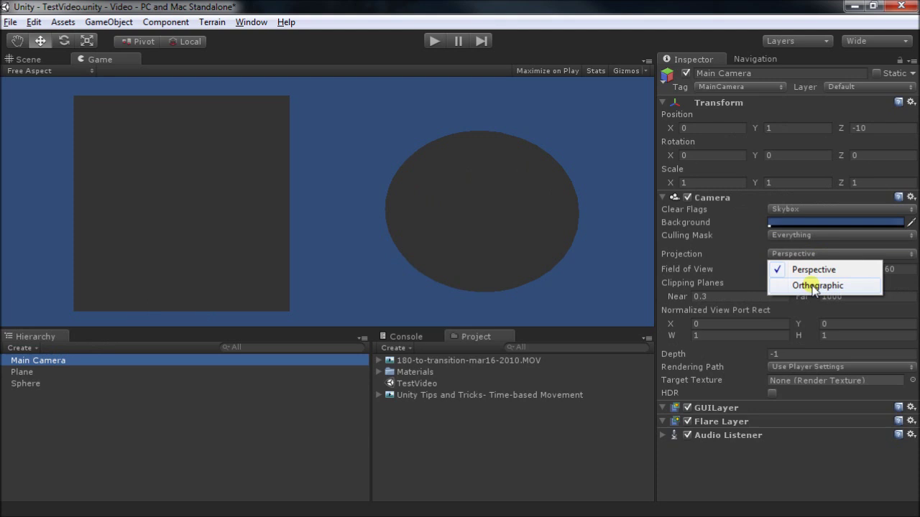
pyautogui.click(816, 284)
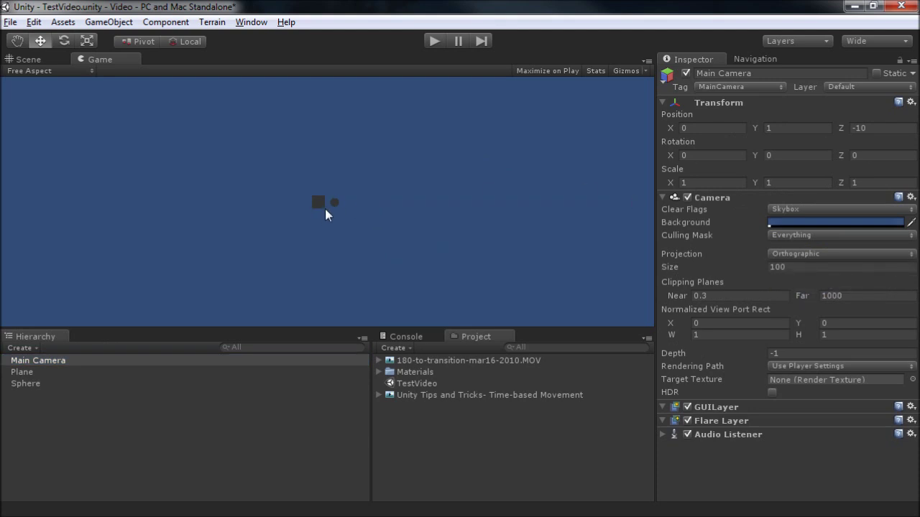
pyautogui.click(778, 266)
pyautogui.write('10')
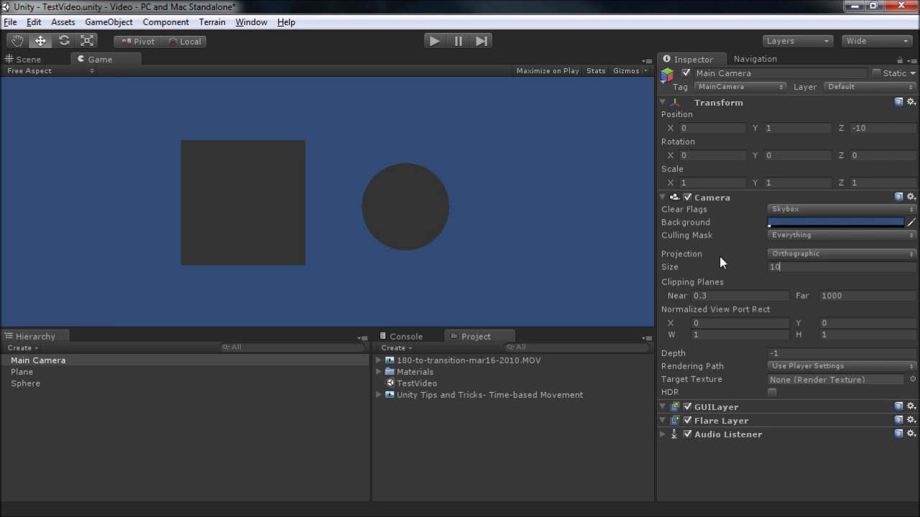
pyautogui.moveTo(681, 269); pyautogui.dragTo(603, 269)
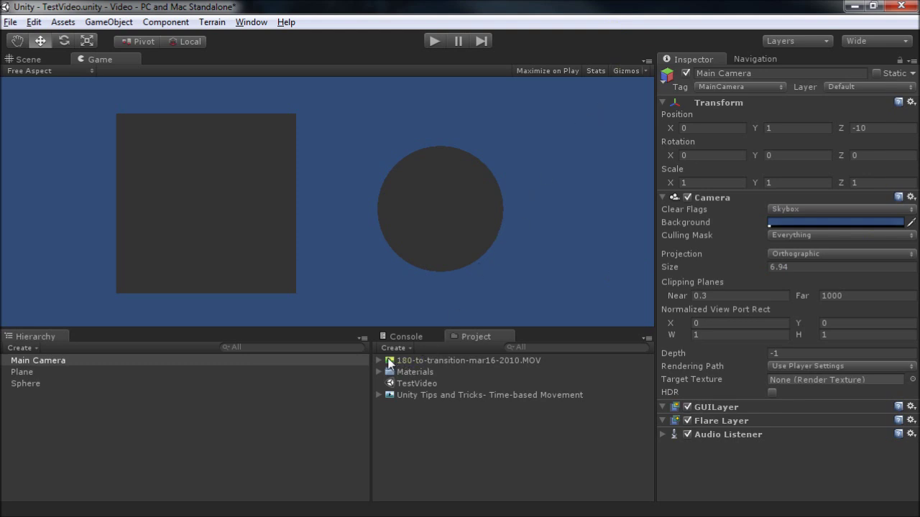
# Step: In the Scene view, texture the plane with 180-to-transition-mar16-2010.MOV and the sphere with Unity Tips and Tricks
pyautogui.click(29, 59)
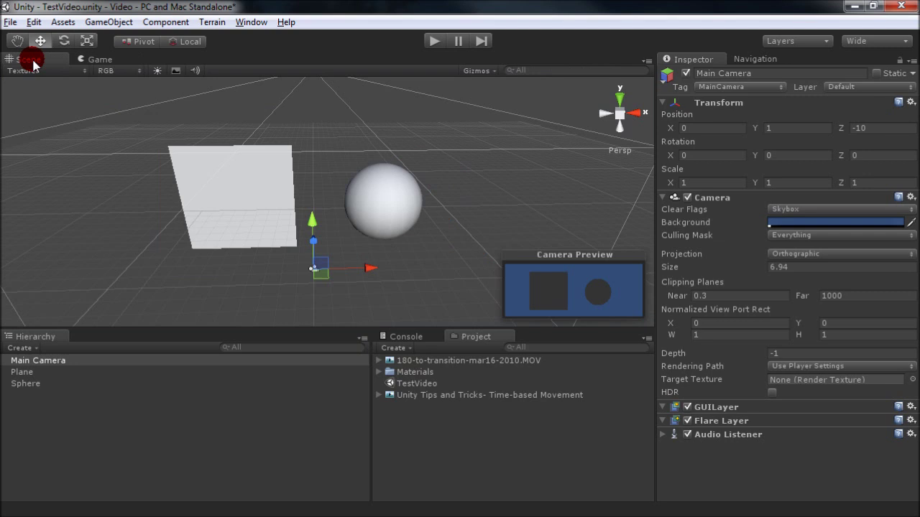
pyautogui.moveTo(403, 365); pyautogui.dragTo(230, 176)
pyautogui.moveTo(401, 398); pyautogui.dragTo(379, 202)
pyautogui.click(503, 116)
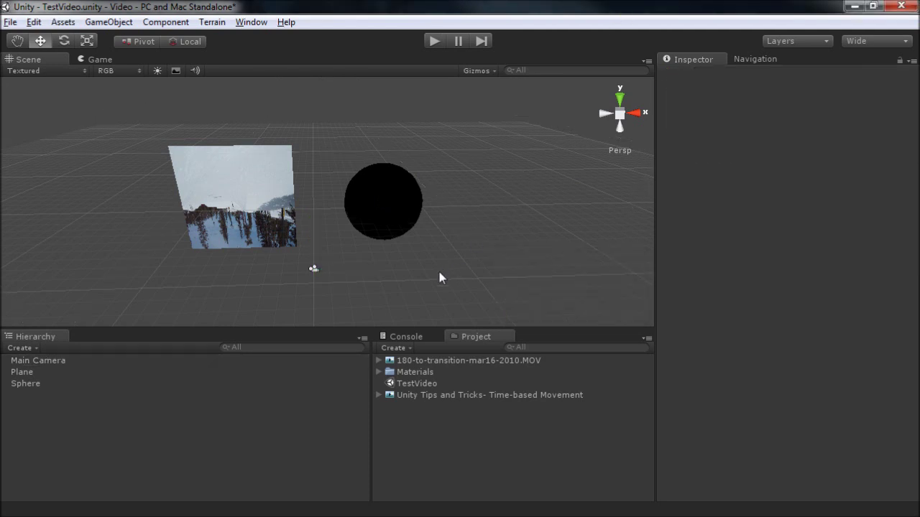
# Step: Create a new C# script asset named VideoController
pyautogui.click(395, 347)
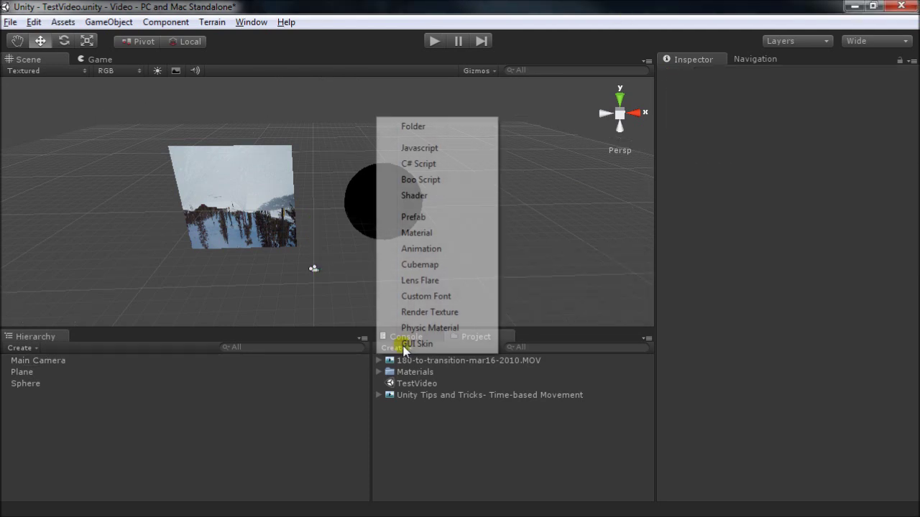
pyautogui.click(425, 164)
pyautogui.write('VideoControll')
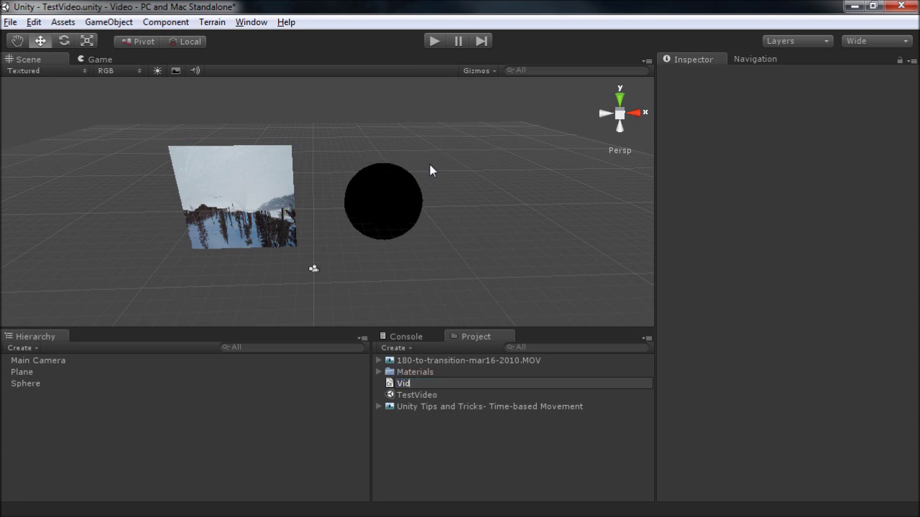
pyautogui.write('er')
pyautogui.press('Return')
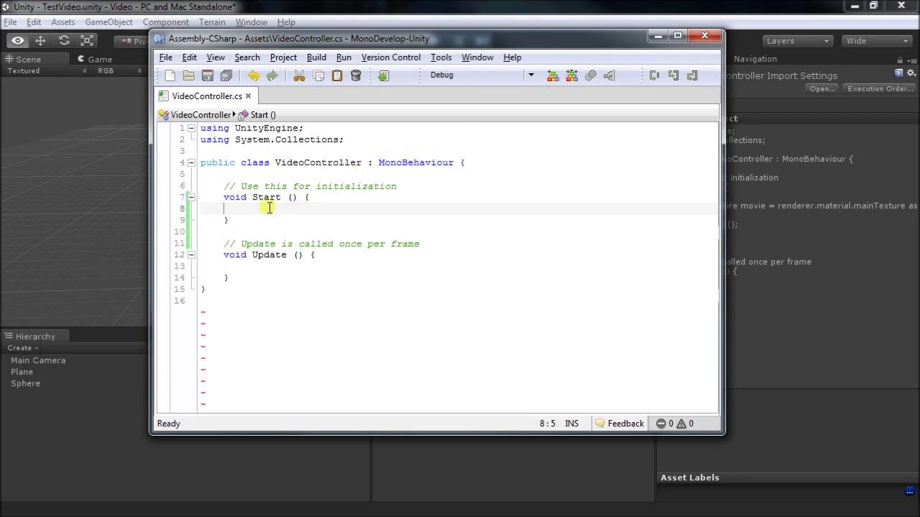
# Step: In Start(), write renderer.material.mainTexture as MovieTexture; using autocompletion
pyautogui.press('Return')
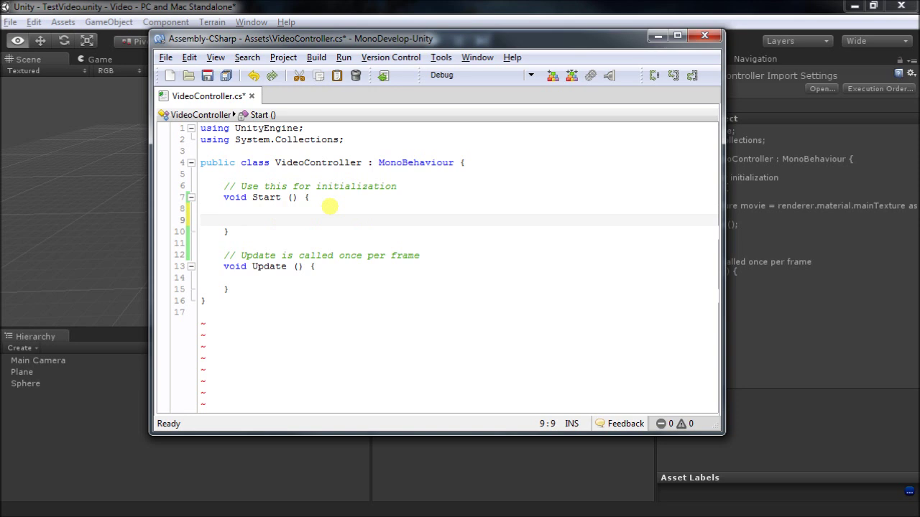
pyautogui.write('renderer.mat')
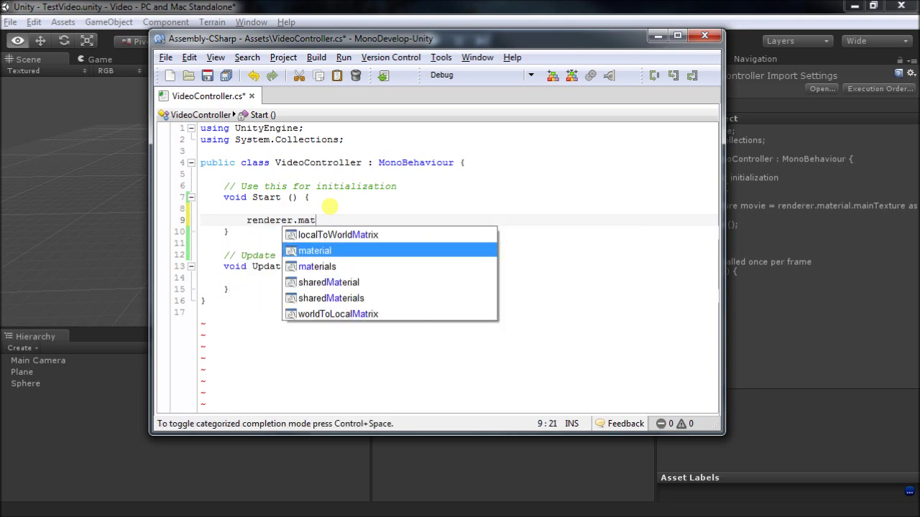
pyautogui.press('Return')
pyautogui.write('.mai')
pyautogui.press('Return')
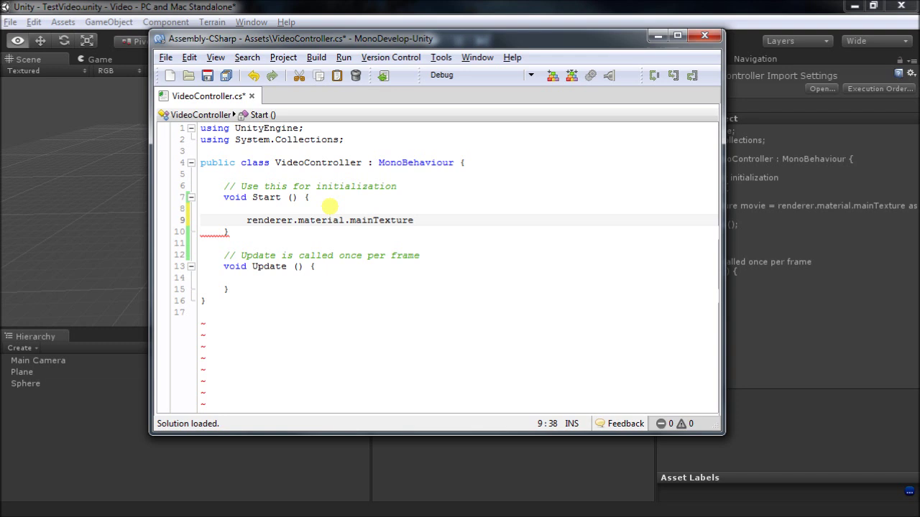
pyautogui.write('as Mo')
pyautogui.press('Return')
pyautogui.write(';')
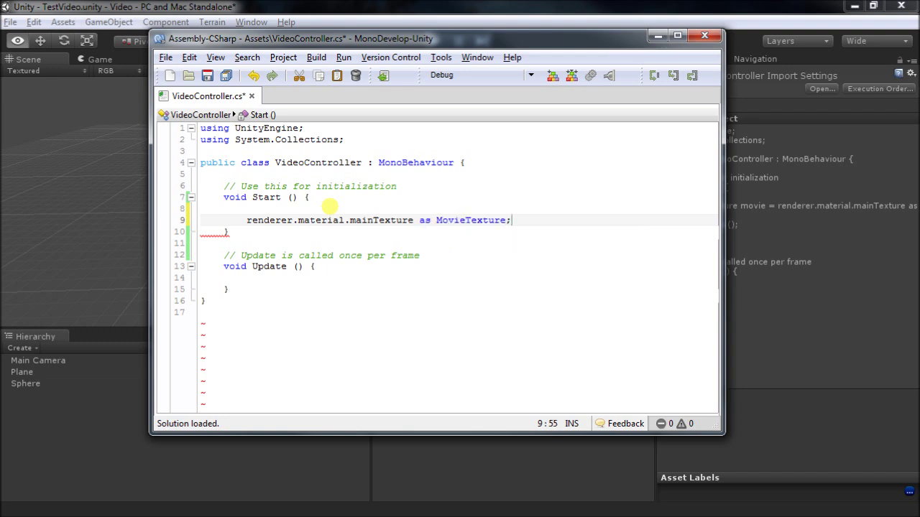
# Step: Prefix the line with 'MovieTexture movie =' and add movie.Play(); below it
pyautogui.press('Home')
pyautogui.write('MOvi')
pyautogui.press('BackSpace')
pyautogui.press('BackSpace')
pyautogui.press('BackSpace')
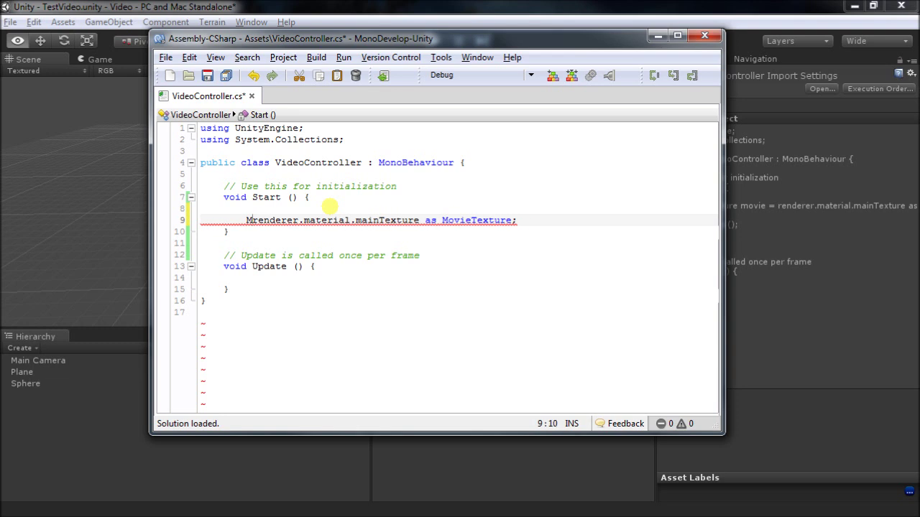
pyautogui.write('ovieTextur')
pyautogui.write('e movie =')
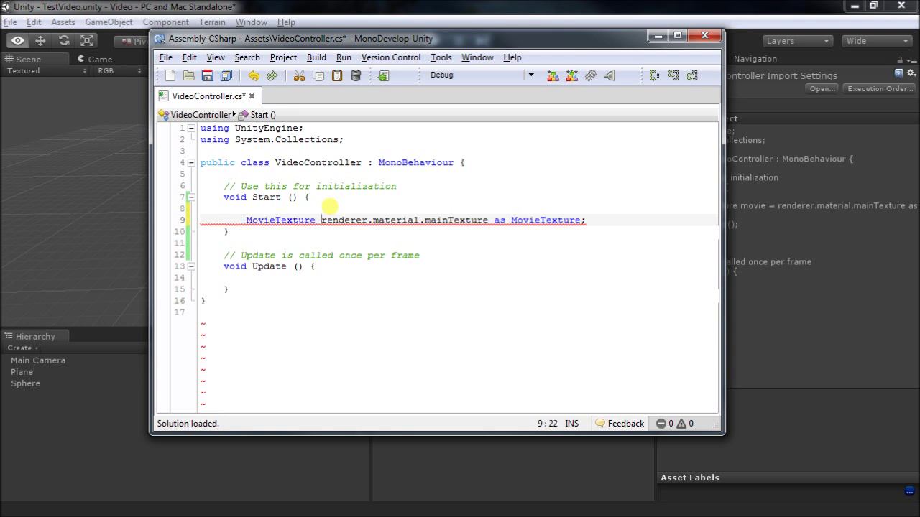
pyautogui.press('End')
pyautogui.press('Return')
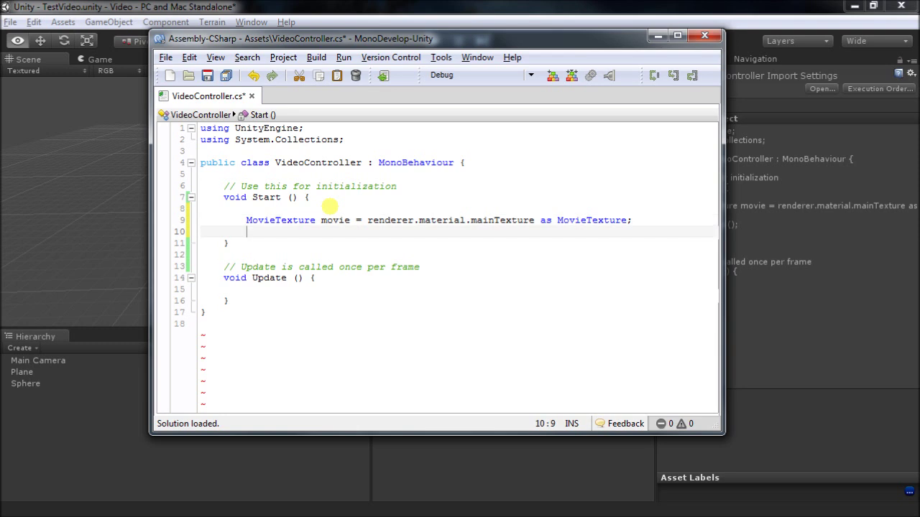
pyautogui.write('movie.Play();')
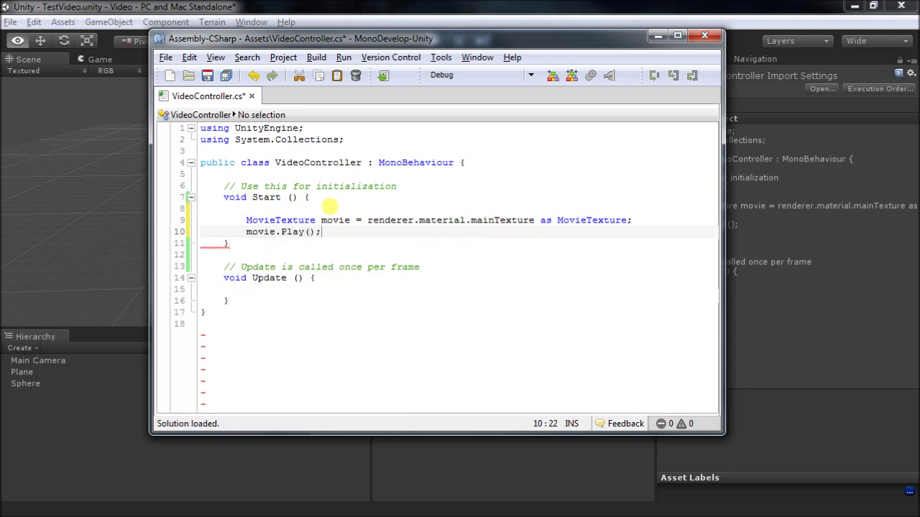
# Step: Save VideoController, attach it to the Sphere, and briefly run the scene to watch both movies play
pyautogui.hotkey('ctrl', 's')
pyautogui.hotkey('alt', 'Tab')
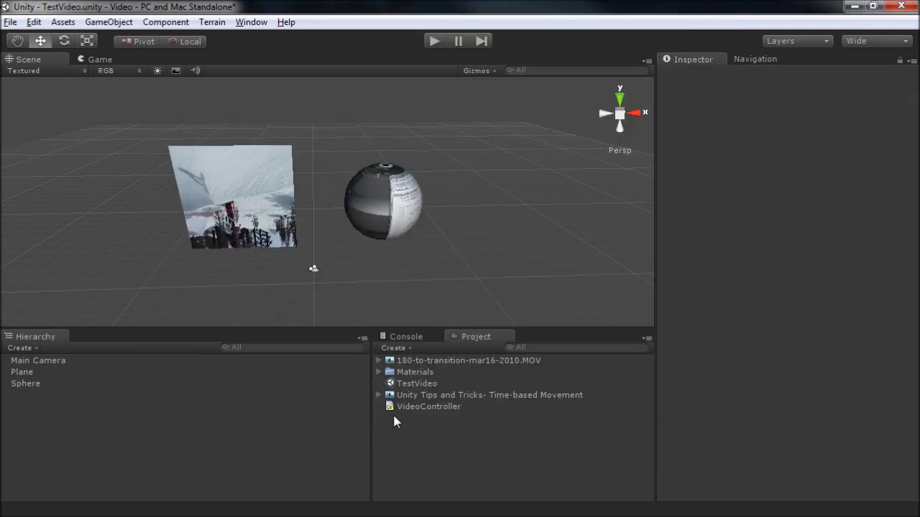
pyautogui.moveTo(394, 407); pyautogui.dragTo(316, 372)
pyautogui.click(433, 42)
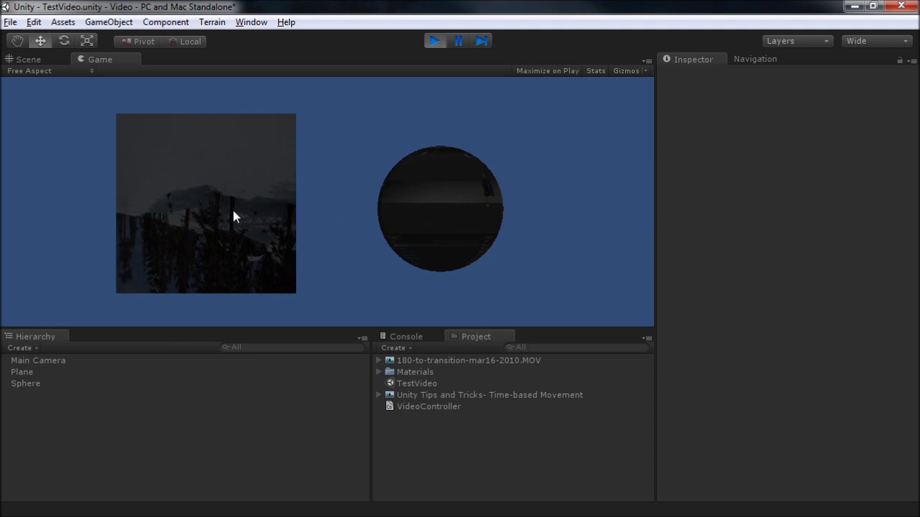
pyautogui.click(434, 41)
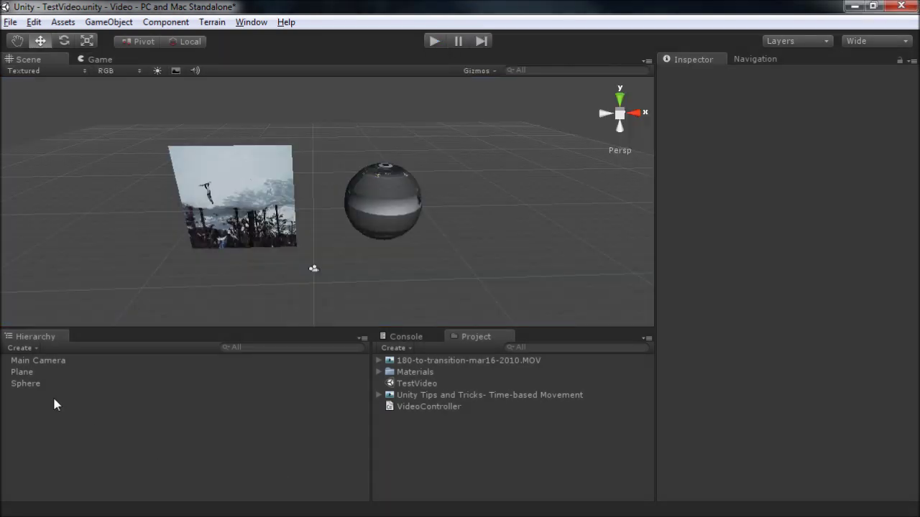
# Step: Switch the sphere's movie material shader from Diffuse to Unlit/Texture
pyautogui.click(32, 384)
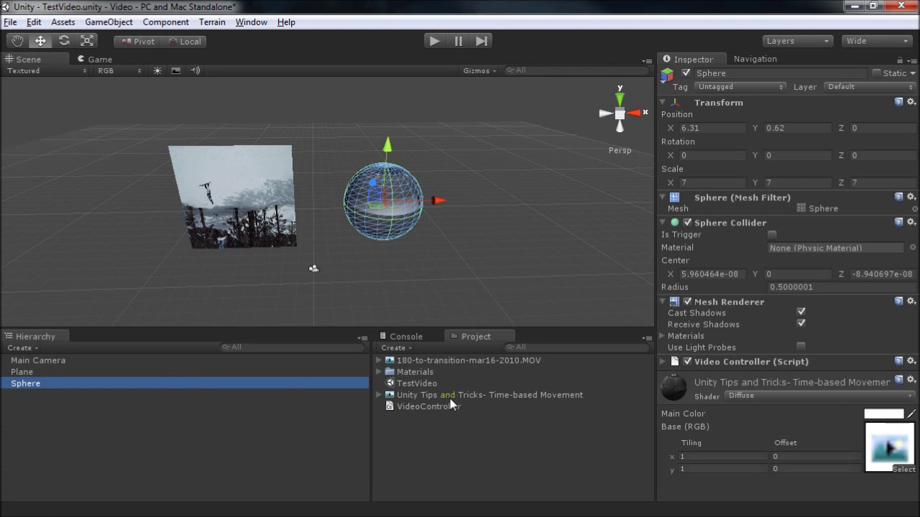
pyautogui.click(740, 396)
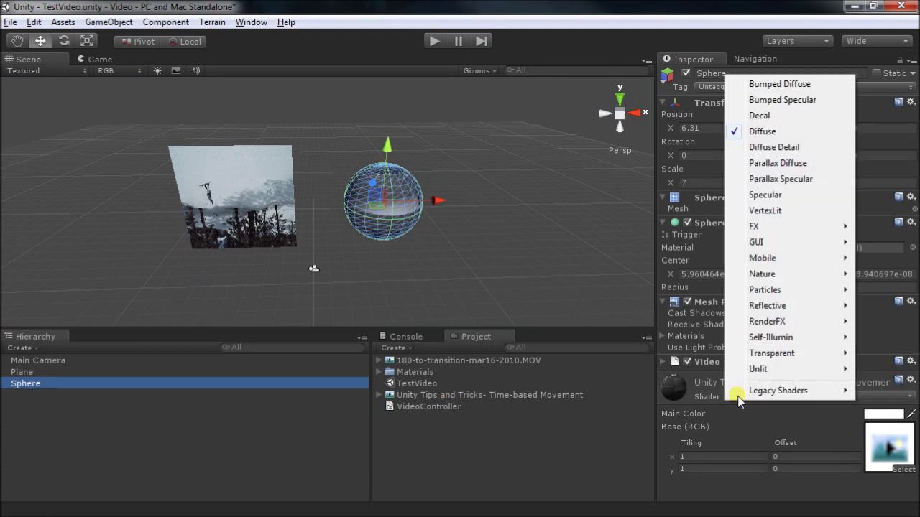
pyautogui.moveTo(747, 369)
pyautogui.click(680, 370)
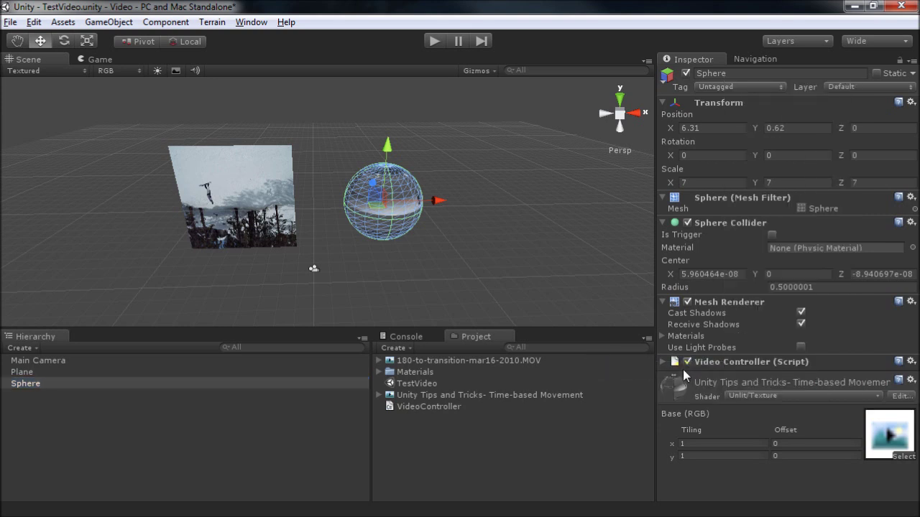
# Step: Switch the plane's movie material to Unlit/Texture as well, then deselect it
pyautogui.click(113, 372)
pyautogui.click(776, 396)
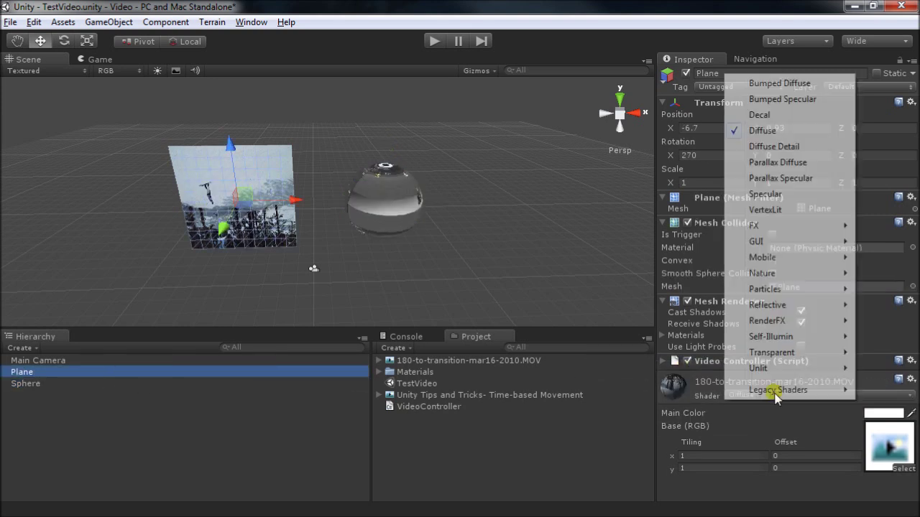
pyautogui.moveTo(756, 372)
pyautogui.click(691, 369)
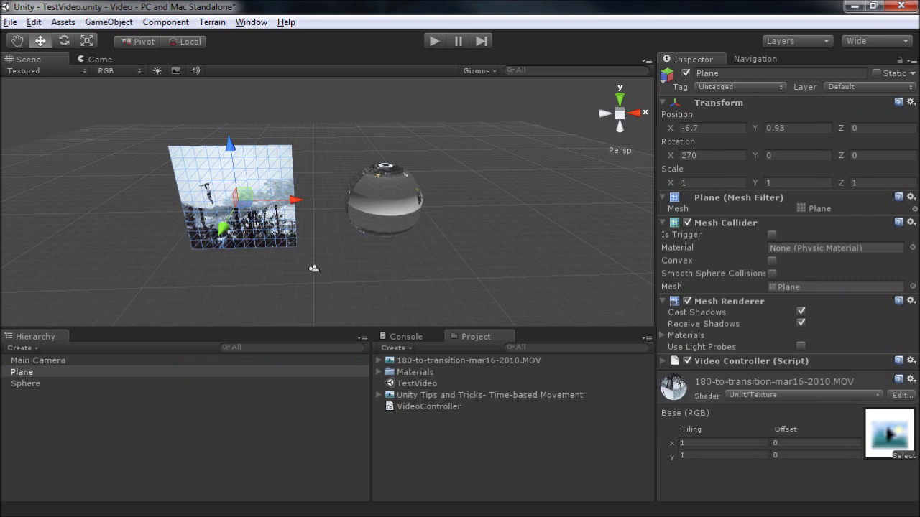
pyautogui.click(143, 434)
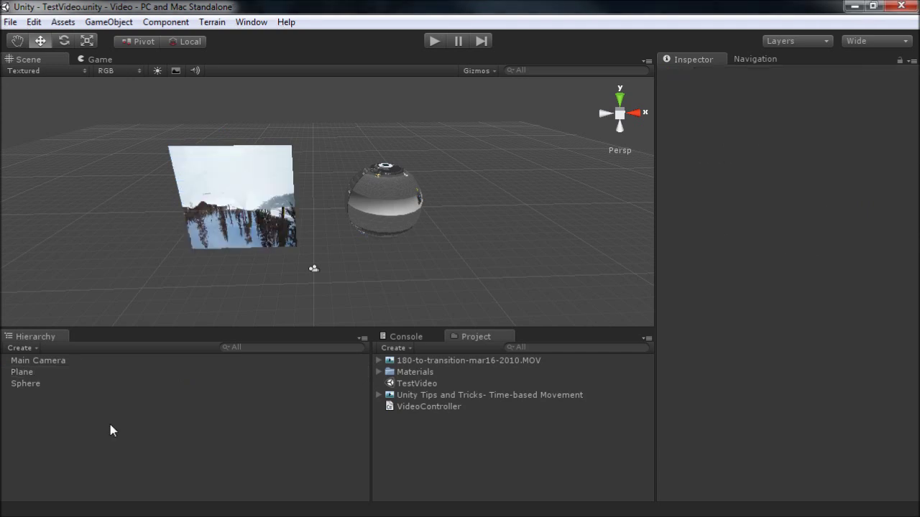
# Step: Give the Plane's material Tiling Y -1 and Offset Y 1, then enter play mode
pyautogui.click(25, 372)
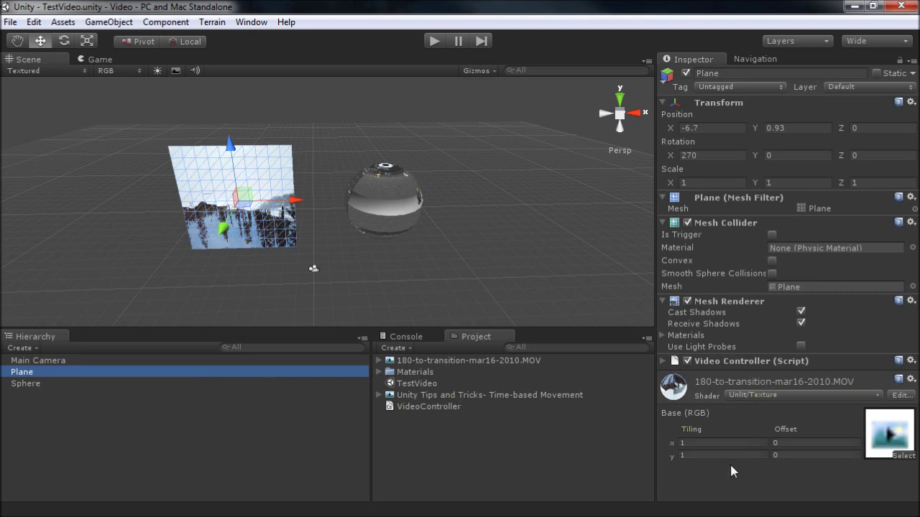
pyautogui.click(788, 455)
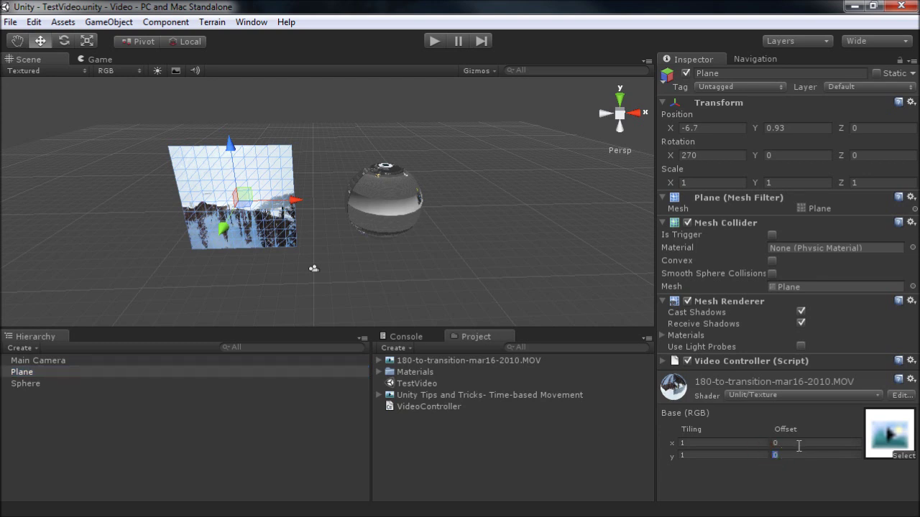
pyautogui.write('1')
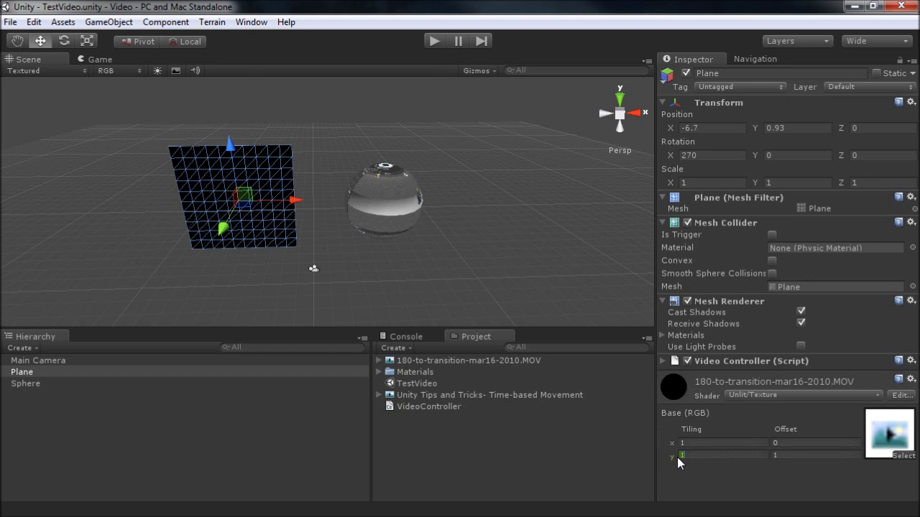
pyautogui.write('-1')
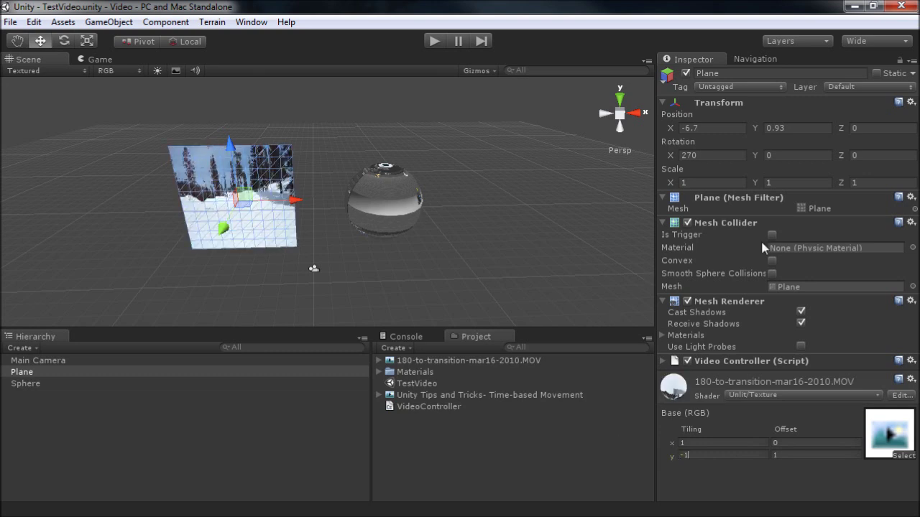
pyautogui.click(434, 41)
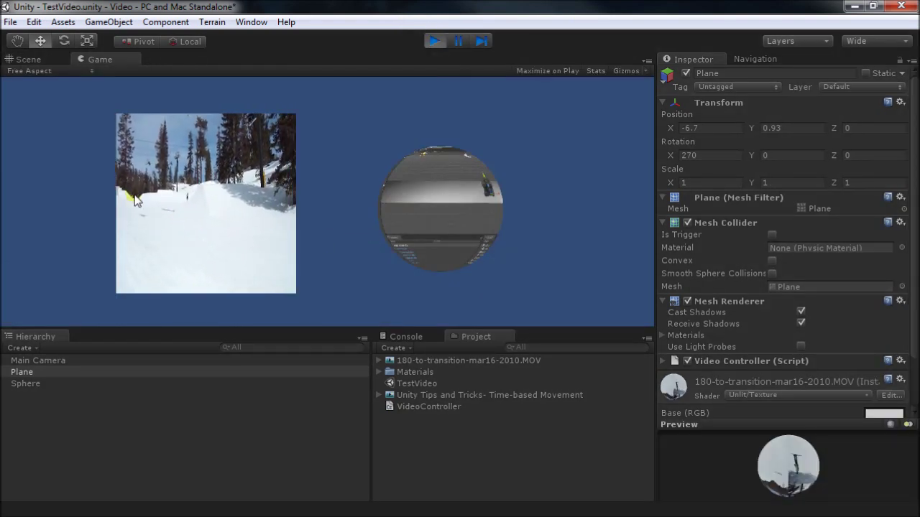
# Step: Stop play mode and add an Audio Source component to the Sphere
pyautogui.click(434, 41)
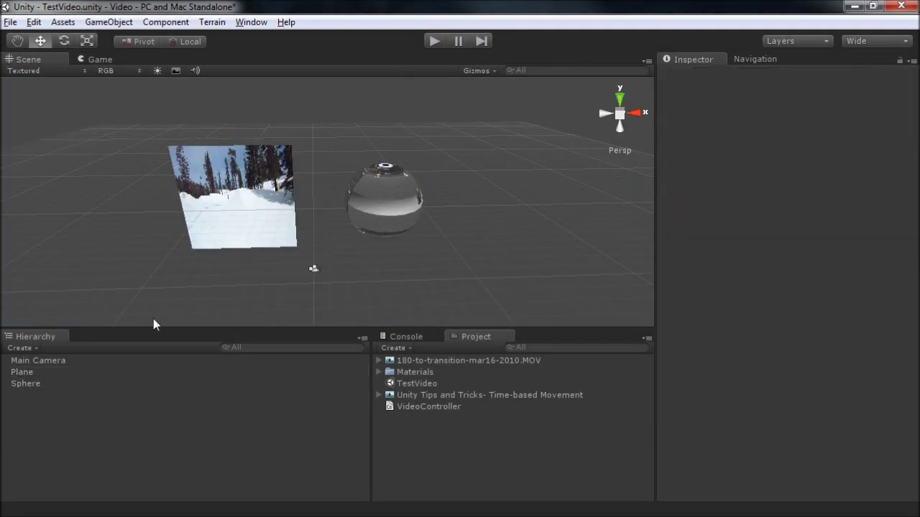
pyautogui.click(29, 384)
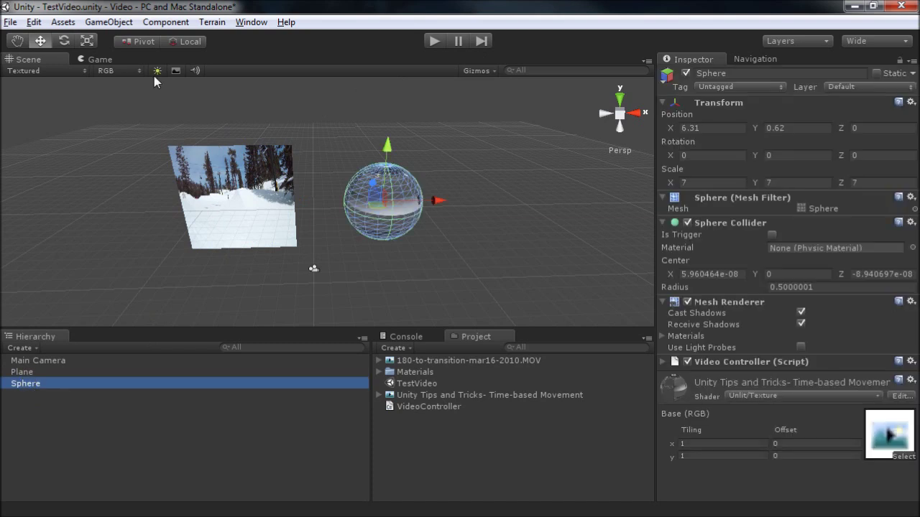
pyautogui.click(165, 22)
pyautogui.moveTo(244, 101)
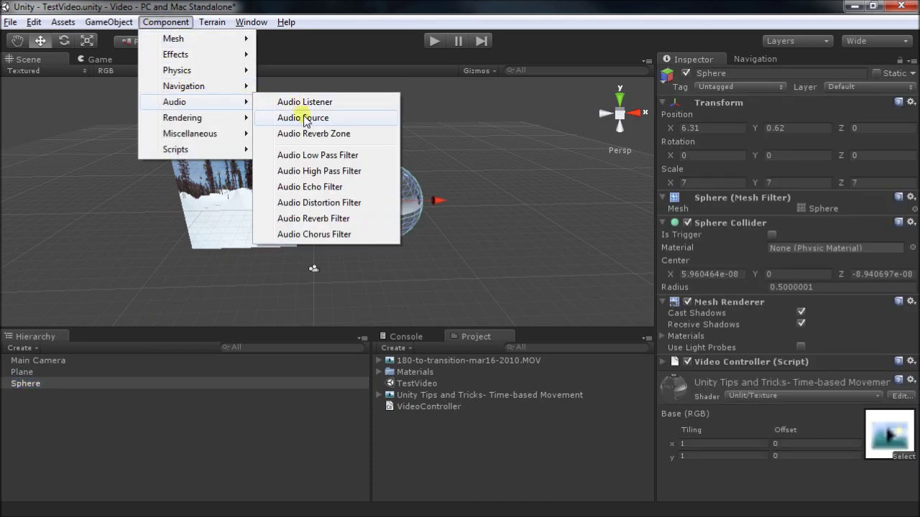
pyautogui.click(297, 117)
# Step: Add an Audio Source component to the Plane as well
pyautogui.click(56, 372)
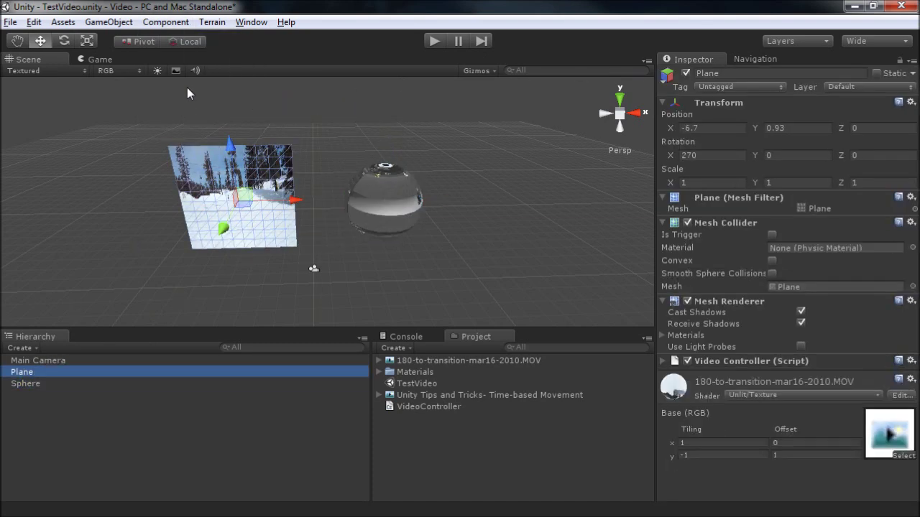
pyautogui.click(172, 22)
pyautogui.moveTo(192, 104)
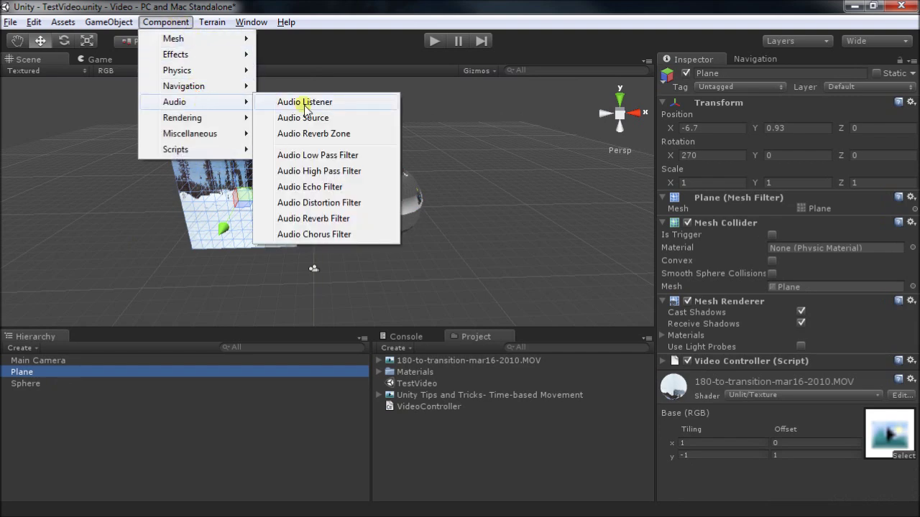
pyautogui.click(317, 118)
# Step: Insert [RequireComponent (typeof(AudioSource))] on a new line above the VideoController class declaration
pyautogui.hotkey('alt', 'Tab')
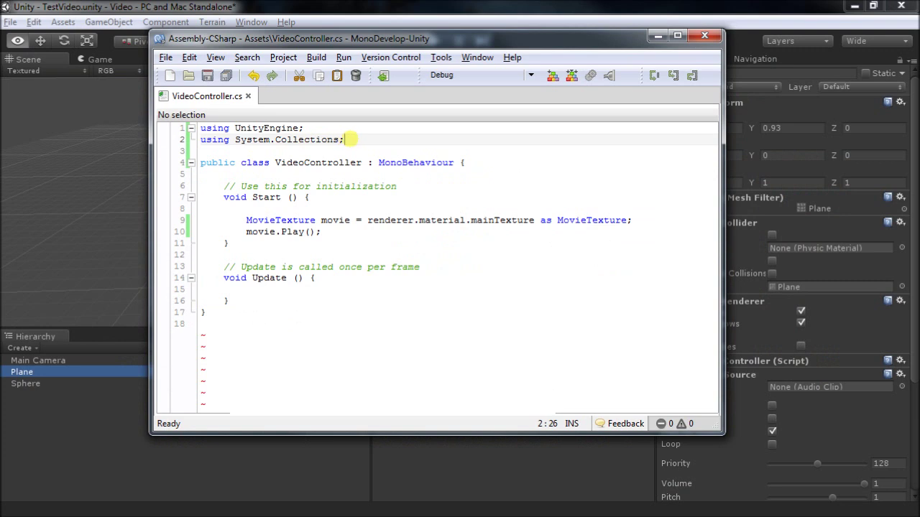
pyautogui.press('Return')
pyautogui.press('Return')
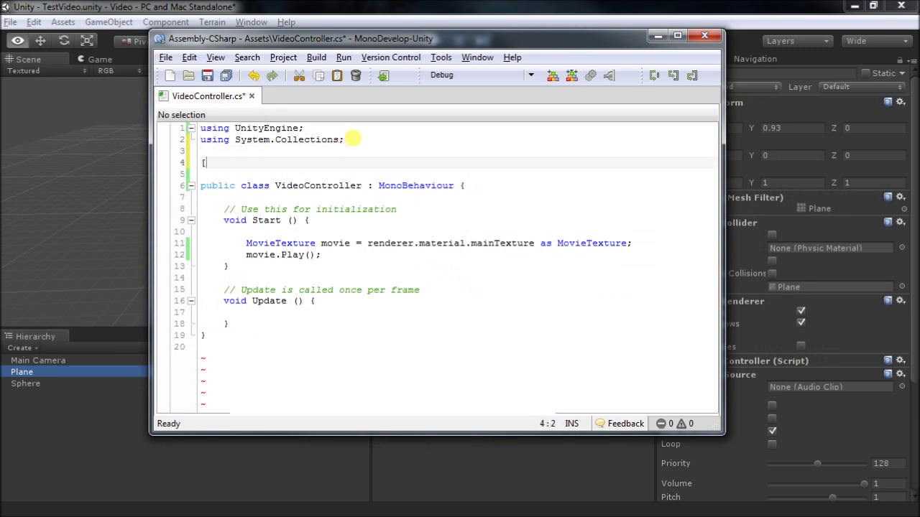
pyautogui.write('[')
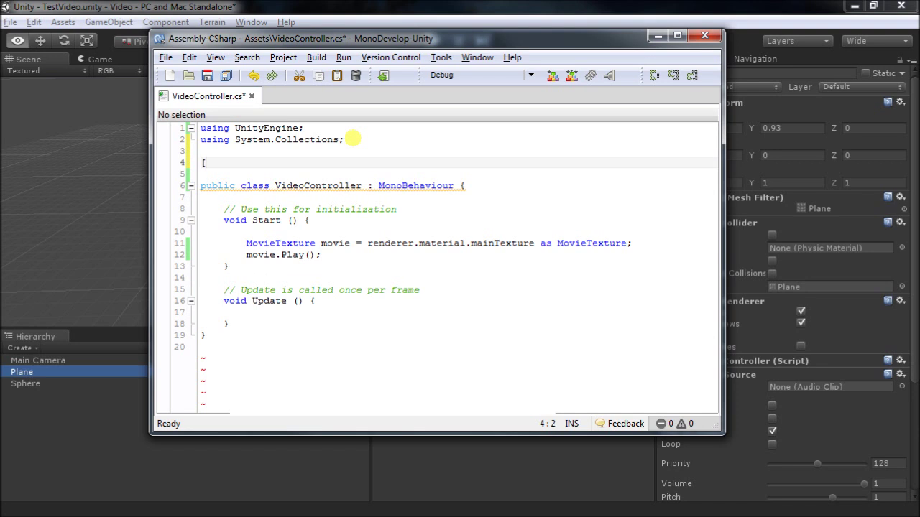
pyautogui.write('RequireComponent')
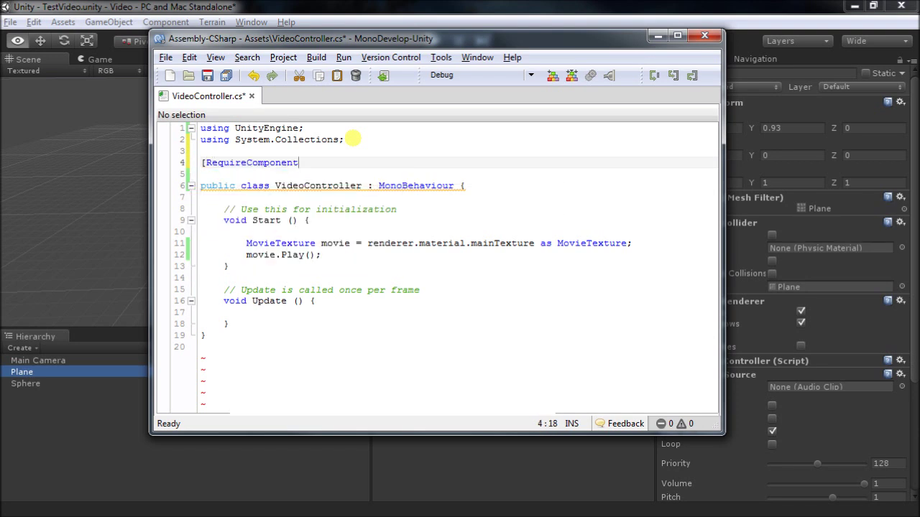
pyautogui.write(' (type')
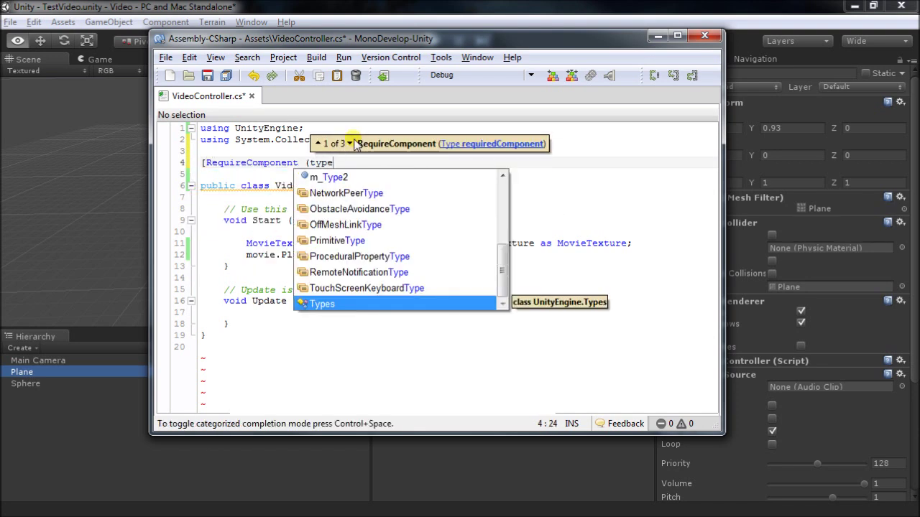
pyautogui.write('of(Audio')
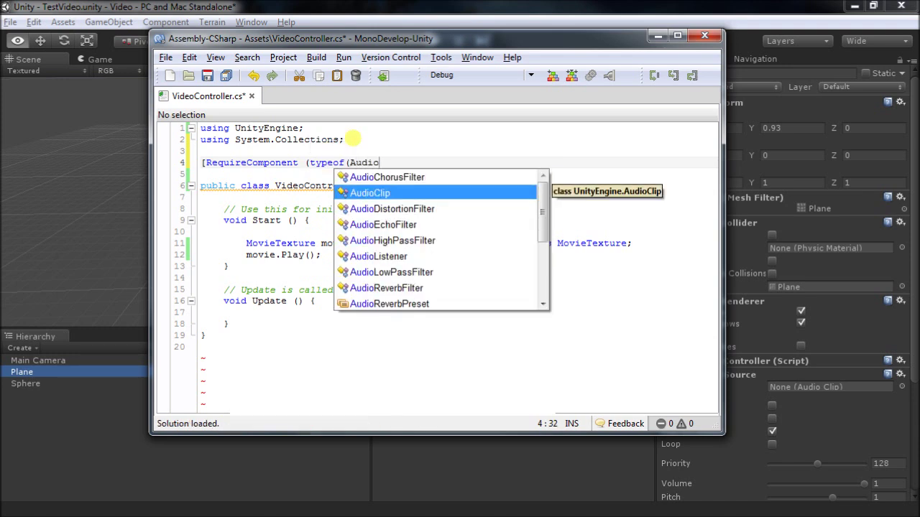
pyautogui.write('Source))')
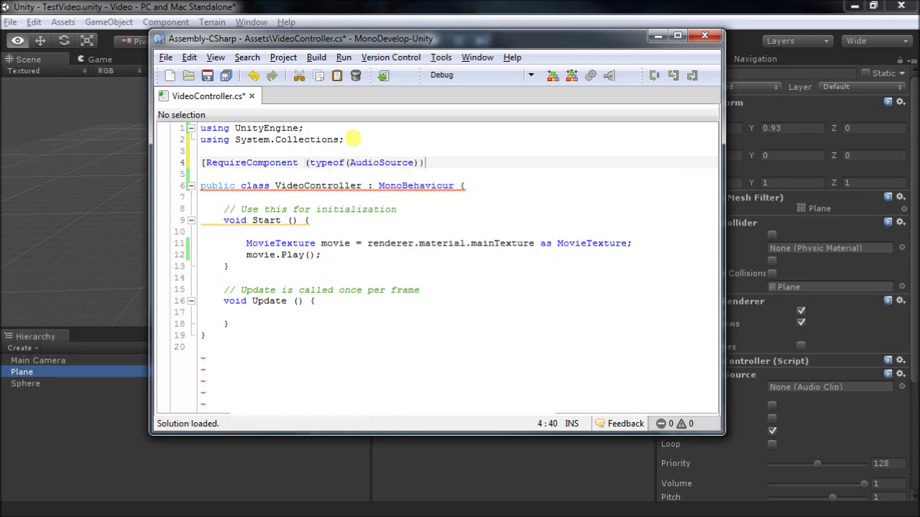
pyautogui.write(']')
pyautogui.click(455, 186)
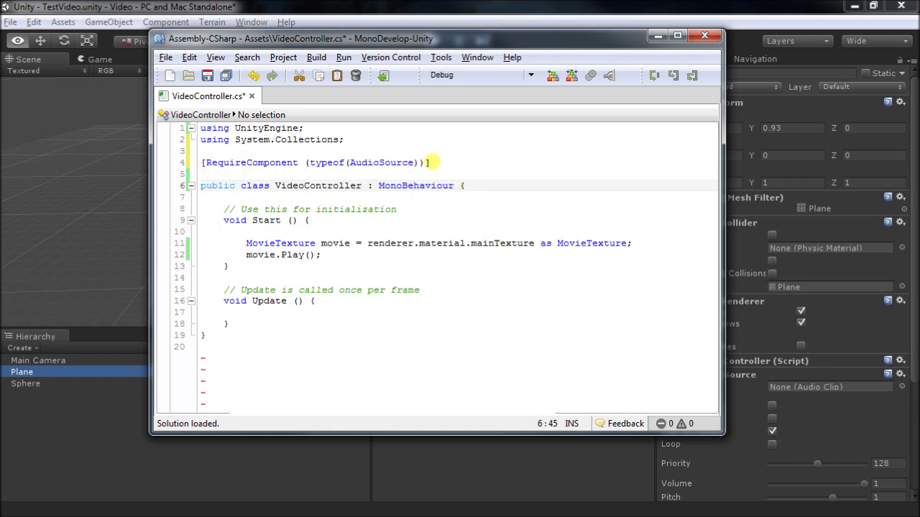
# Step: Add audio.clip = movie.audioClip; and audio.Play() to Start after the movie assignment, then save
pyautogui.click(646, 244)
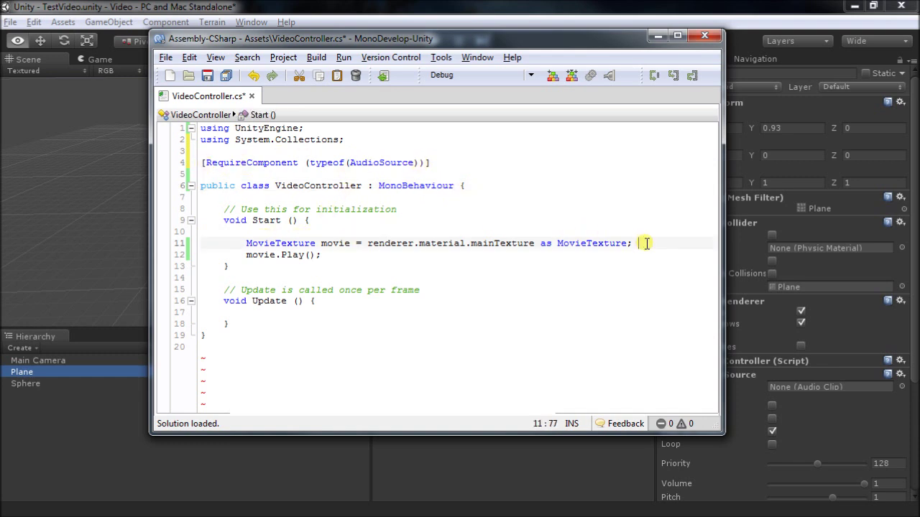
pyautogui.press('Return')
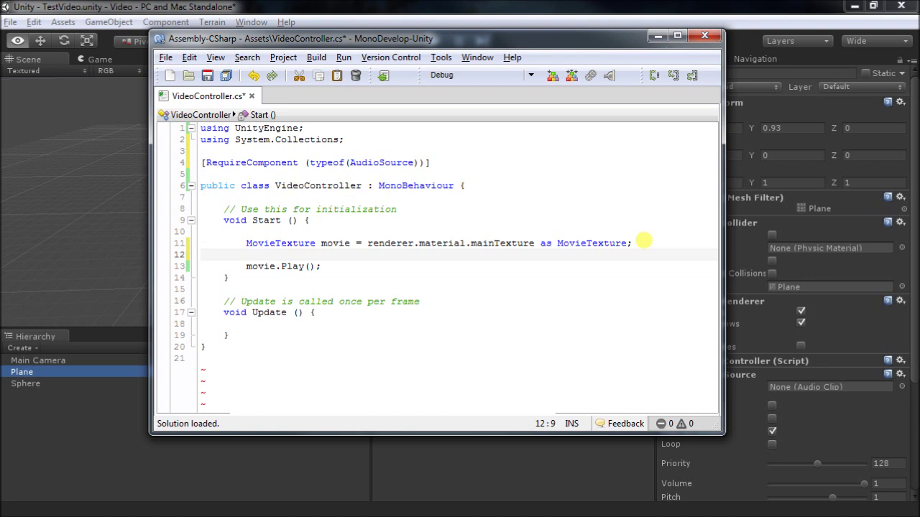
pyautogui.write('audio.')
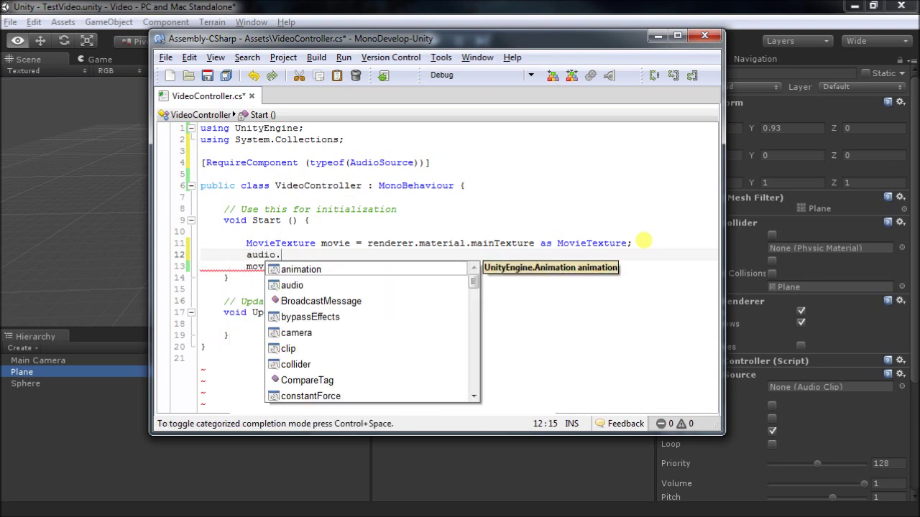
pyautogui.write('clip = ')
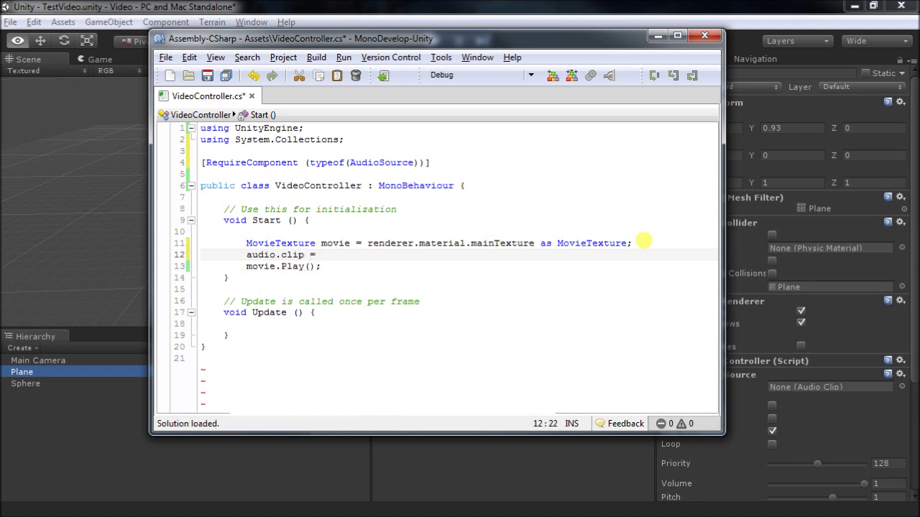
pyautogui.write('movie.audioClip')
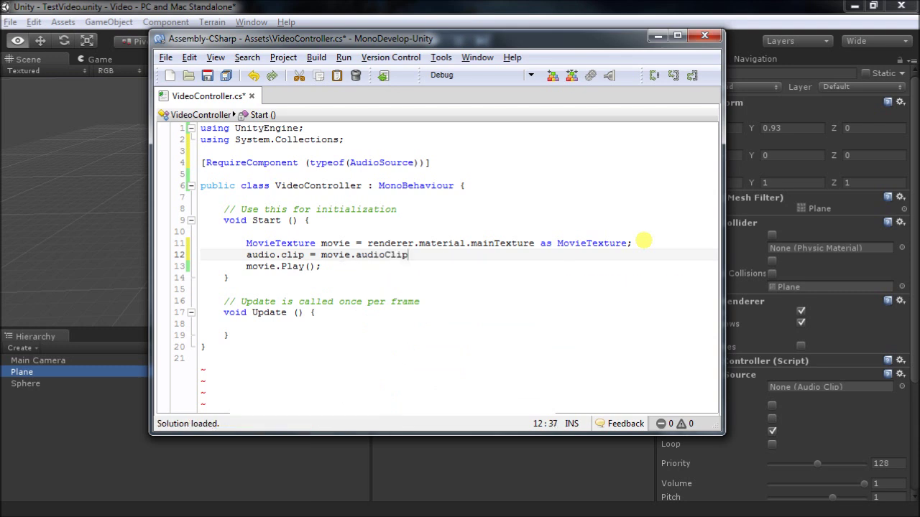
pyautogui.write(';')
pyautogui.press('Return')
pyautogui.press('Return')
pyautogui.write('audi')
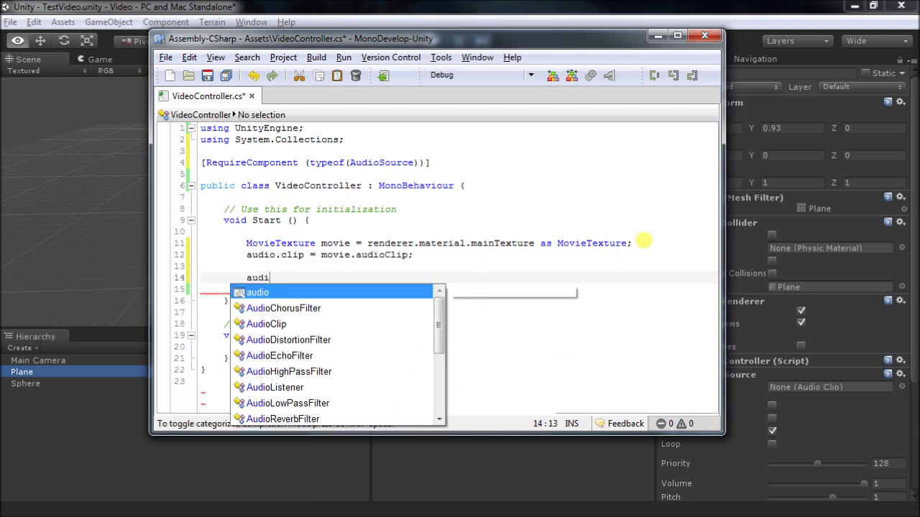
pyautogui.write('o.Play();')
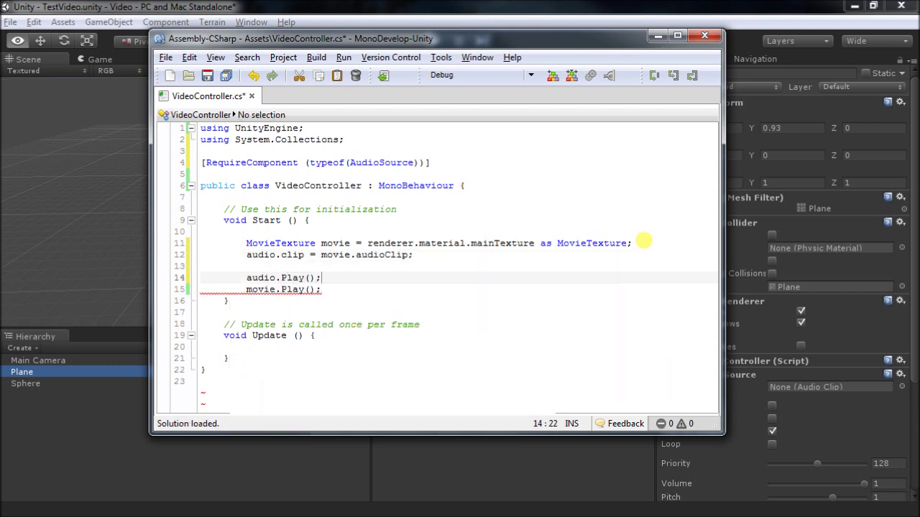
pyautogui.hotkey('ctrl', 's')
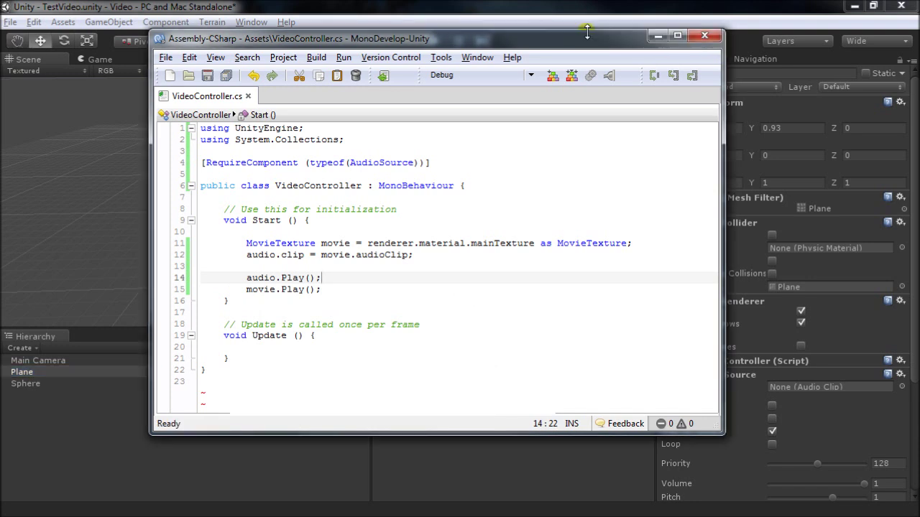